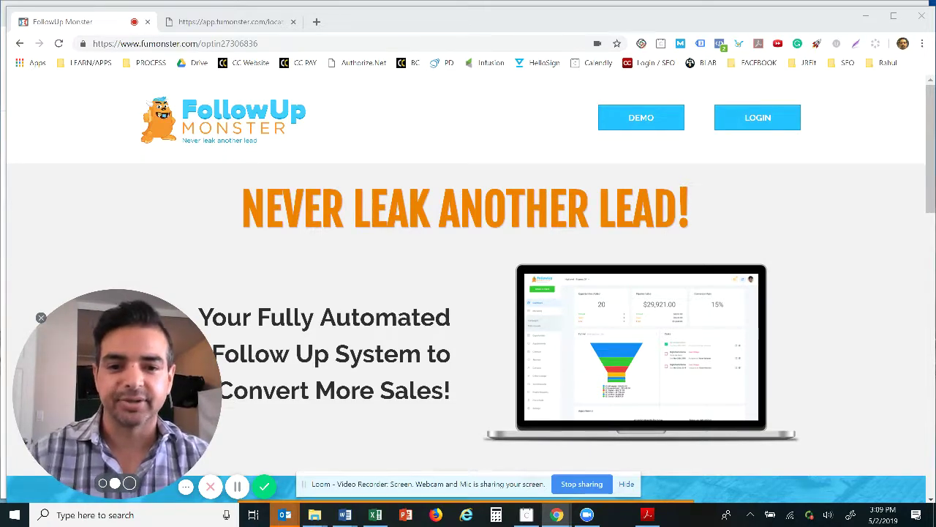
# Step: Scroll the fumonster.com landing page down to the feature list with Automatic Calling and Ringless Voicemail
pyautogui.moveTo(117, 393); pyautogui.dragTo(117, 199)
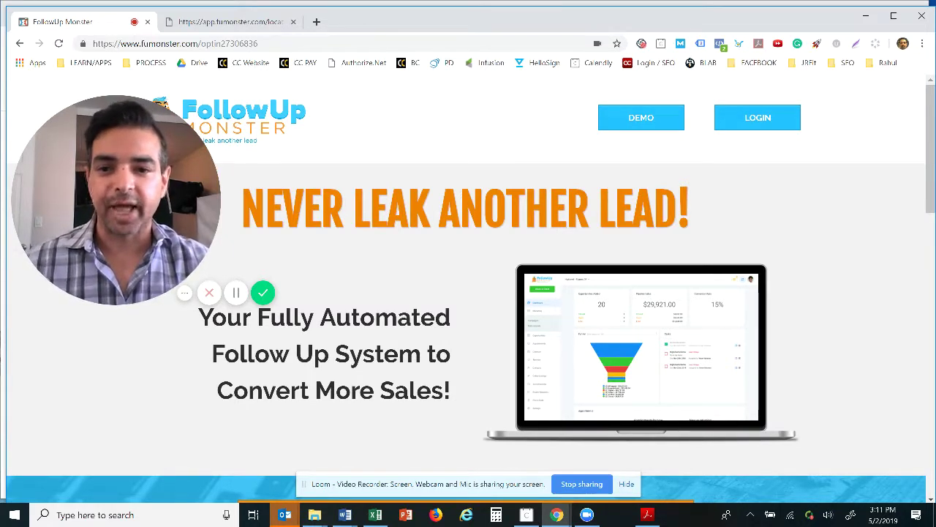
pyautogui.scroll(-4, 468, 293)
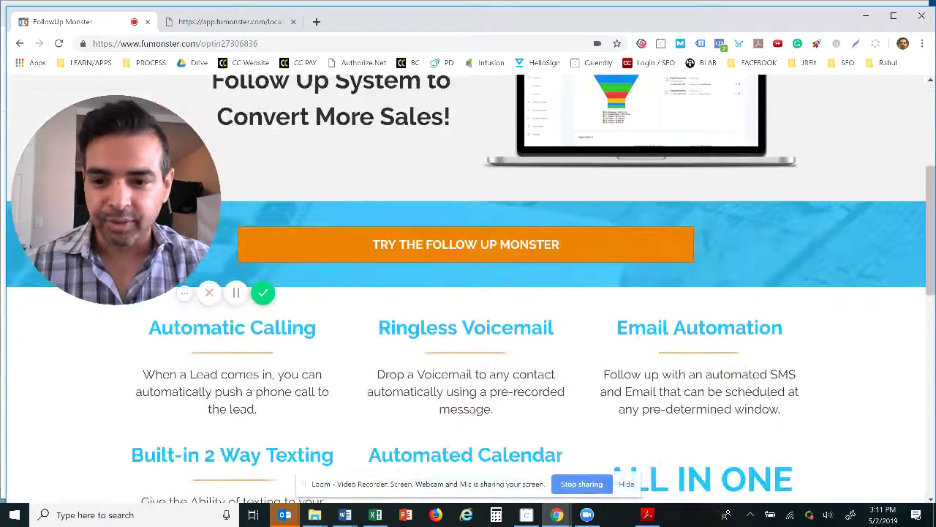
pyautogui.scroll(1, 468, 288)
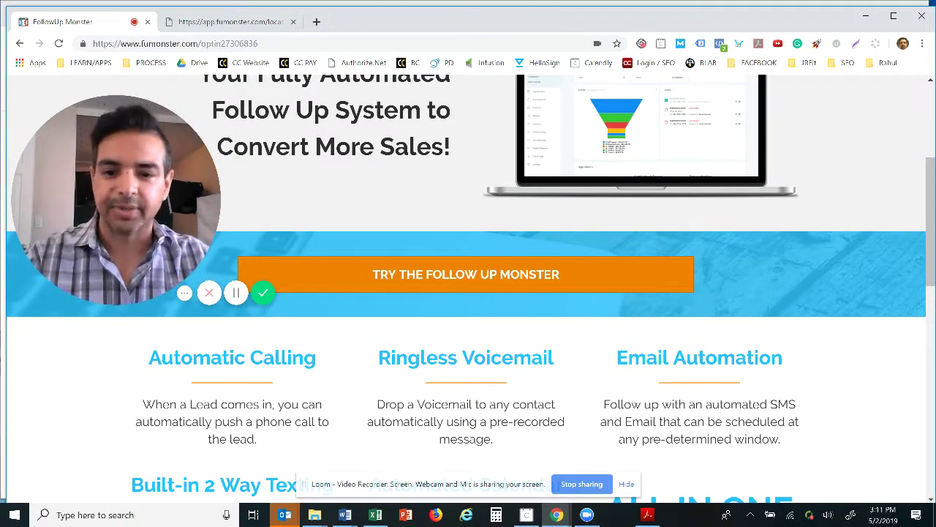
pyautogui.doubleClick(406, 357)
pyautogui.click(406, 357)
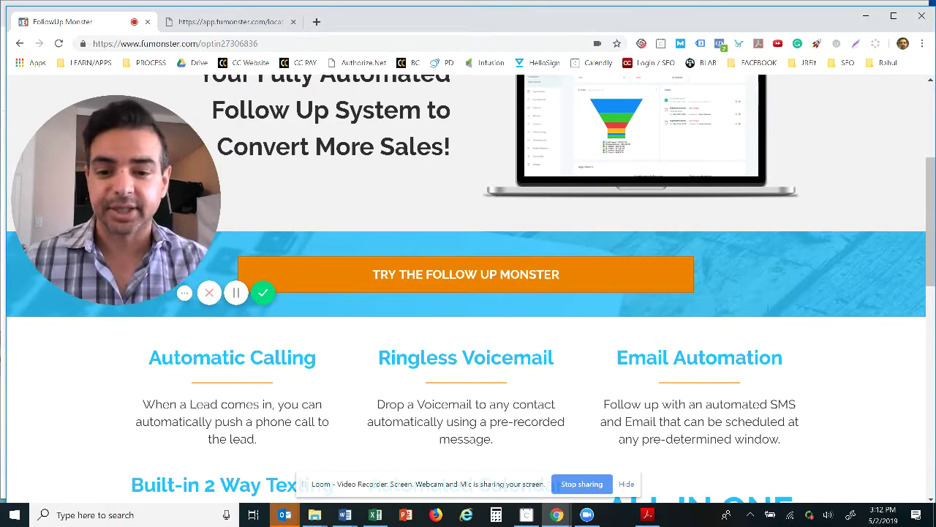
pyautogui.scroll(-1, 468, 286)
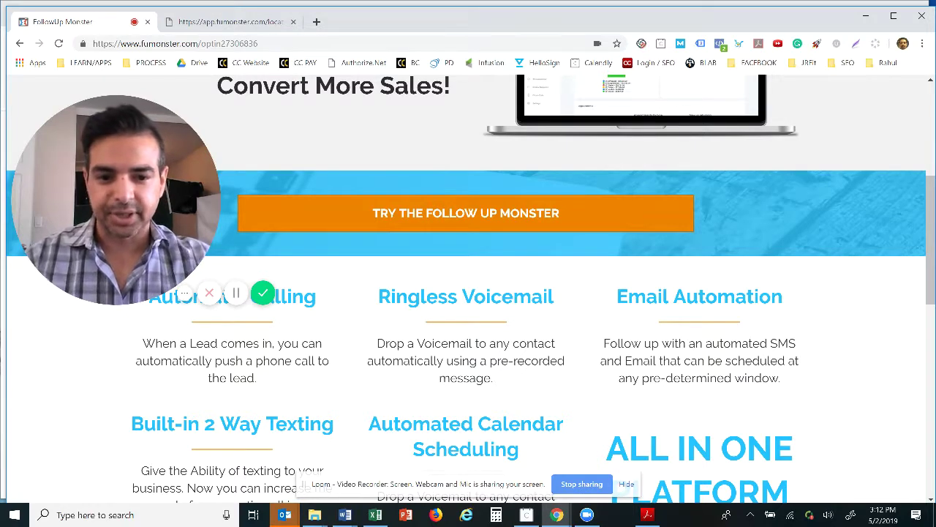
# Step: Scroll down and briefly highlight the Built-in 2 Way Texting heading
pyautogui.scroll(-2, 468, 293)
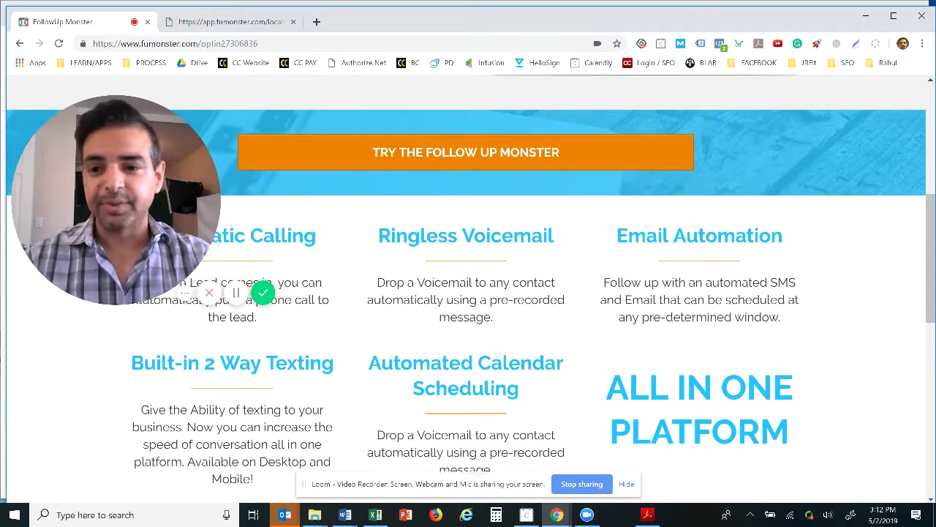
pyautogui.moveTo(131, 362); pyautogui.dragTo(333, 363)
pyautogui.click(334, 362)
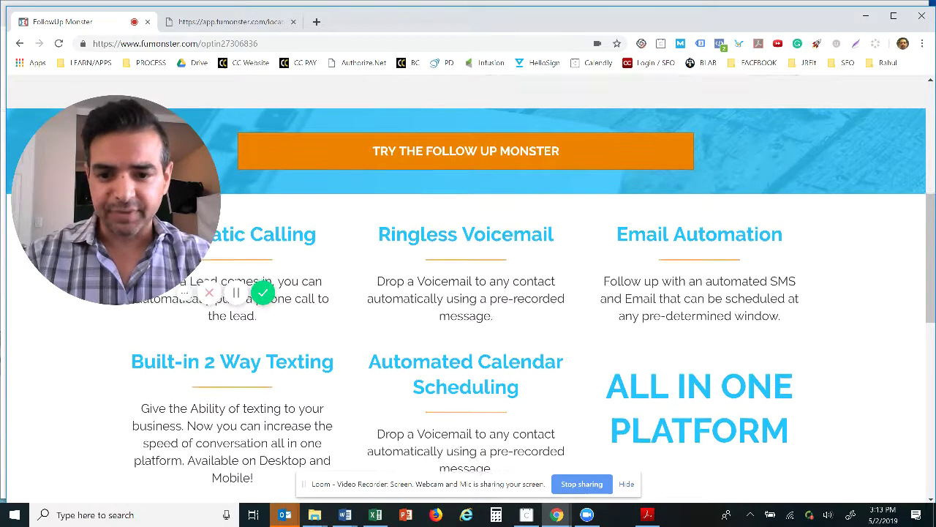
# Step: Highlight the ALL IN ONE PLATFORM headline, then return toward the page top
pyautogui.scroll(-1, 468, 292)
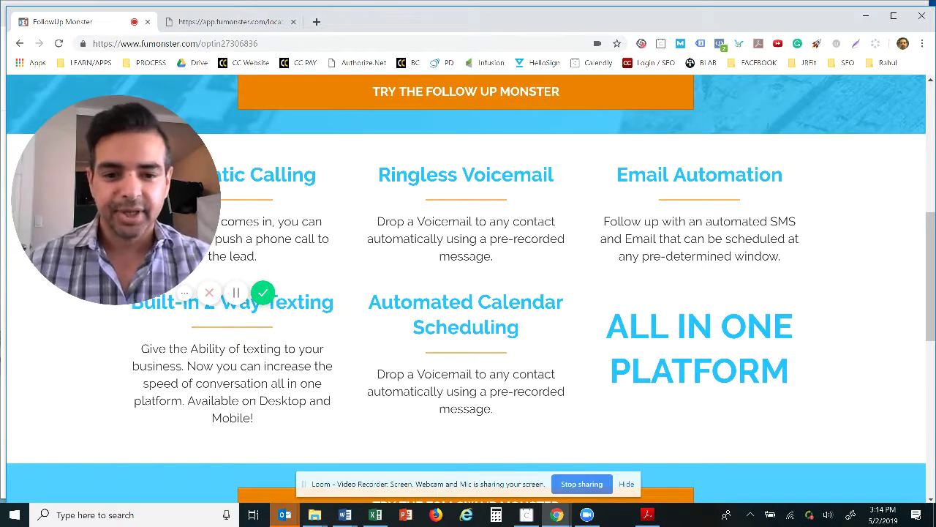
pyautogui.tripleClick(695, 326)
pyautogui.click(695, 327)
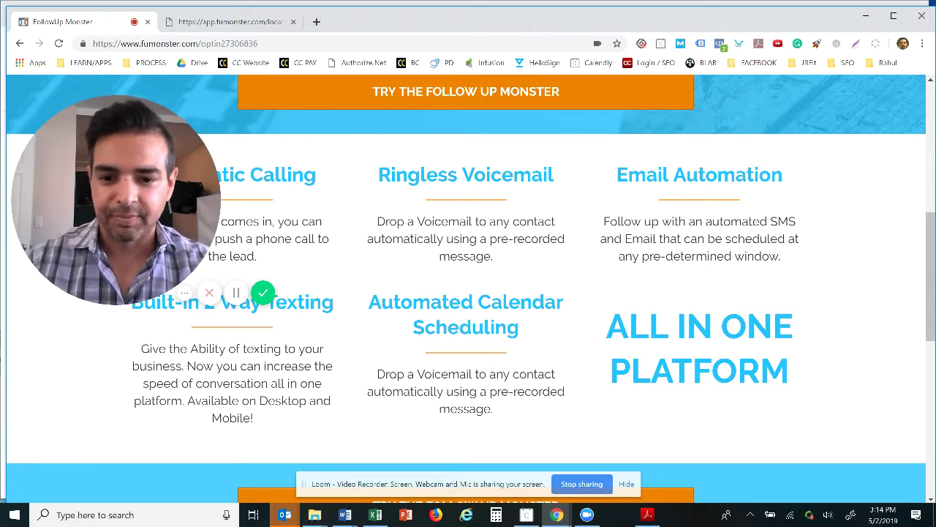
pyautogui.scroll(6, 468, 293)
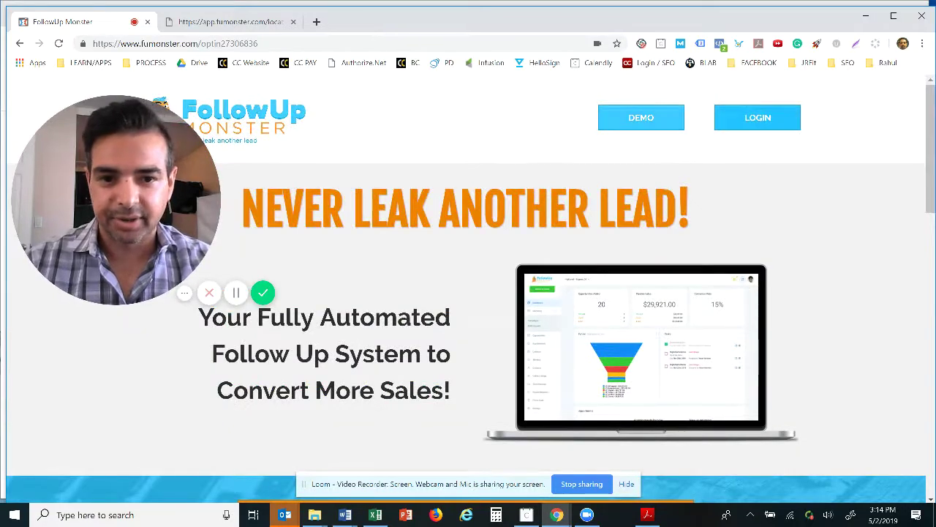
# Step: Play the product demo video, pause it near the end, and switch to the app dashboard tab
pyautogui.scroll(-10, 468, 292)
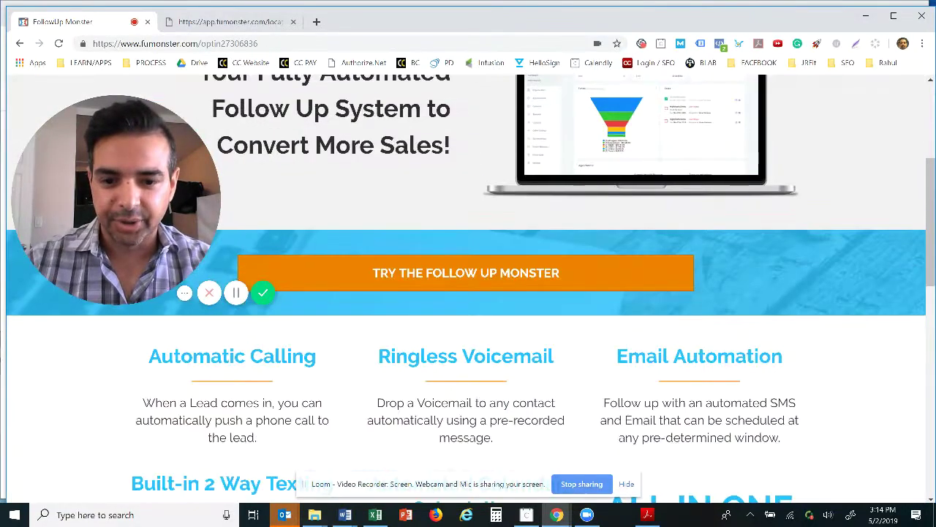
pyautogui.scroll(-2, 468, 292)
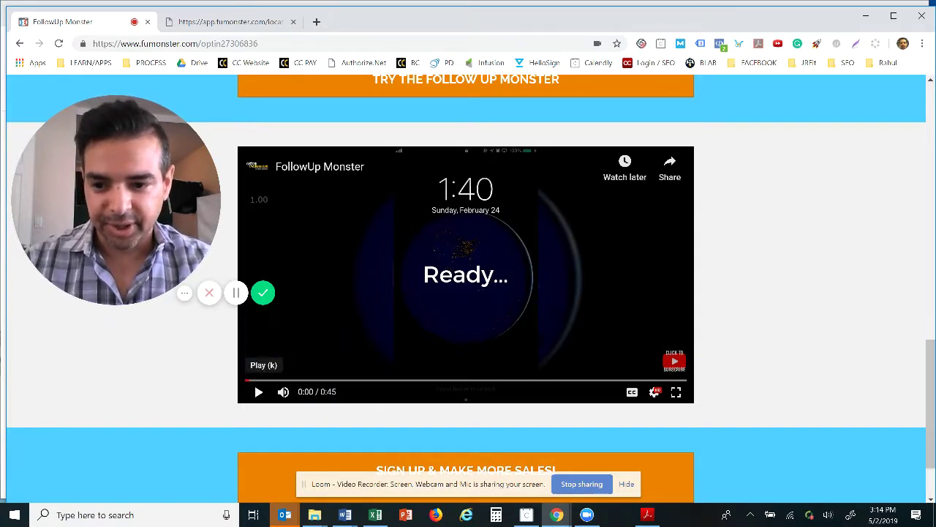
pyautogui.click(259, 391)
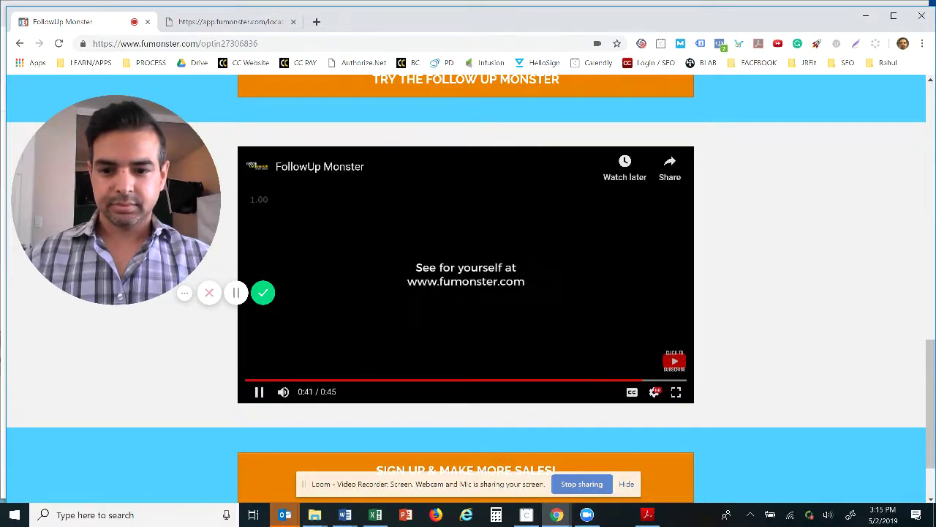
pyautogui.click(259, 391)
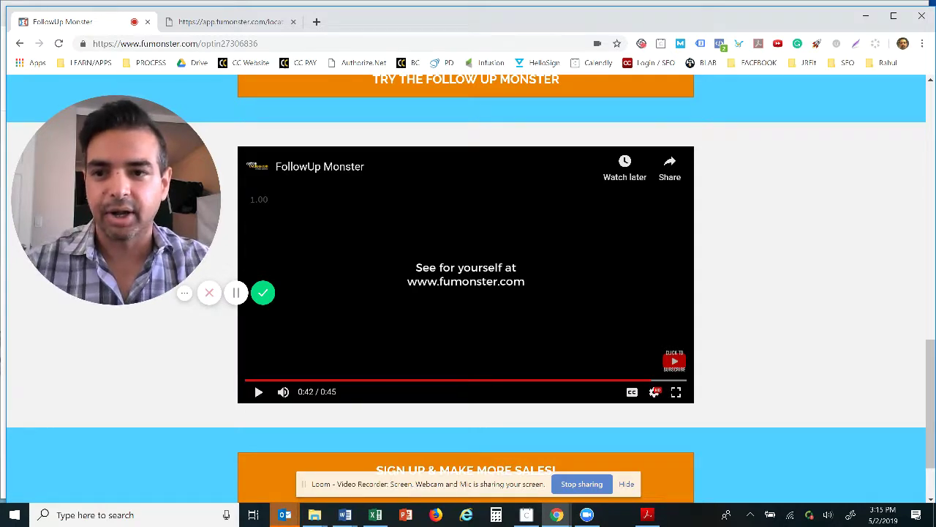
pyautogui.click(225, 23)
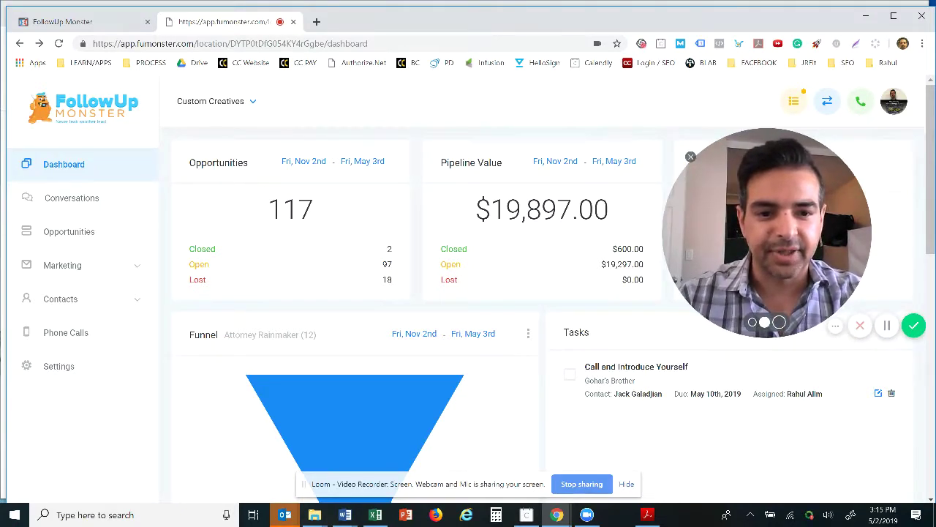
pyautogui.moveTo(766, 233); pyautogui.dragTo(739, 265)
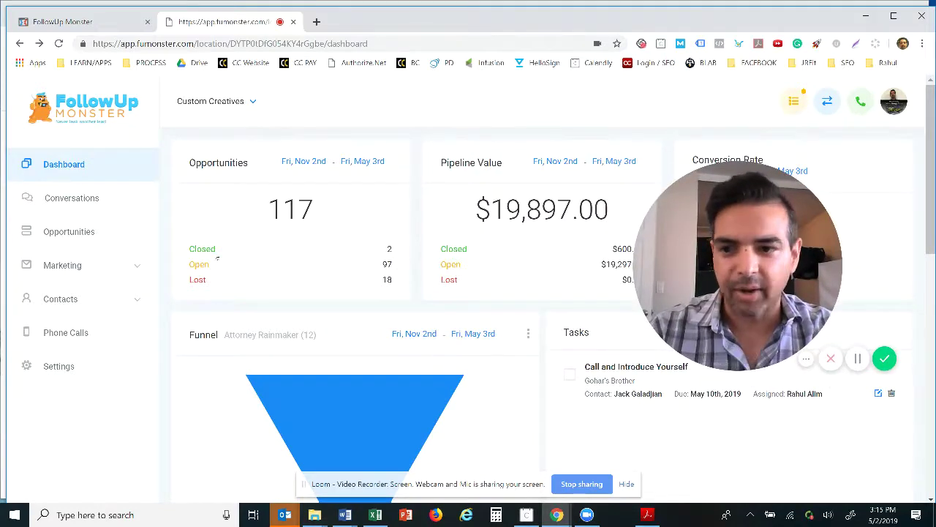
pyautogui.click(73, 265)
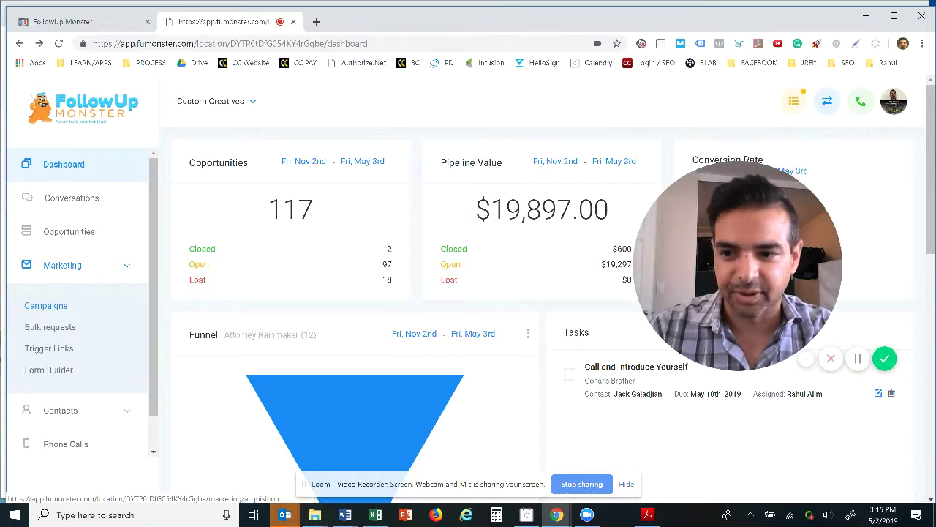
pyautogui.click(45, 305)
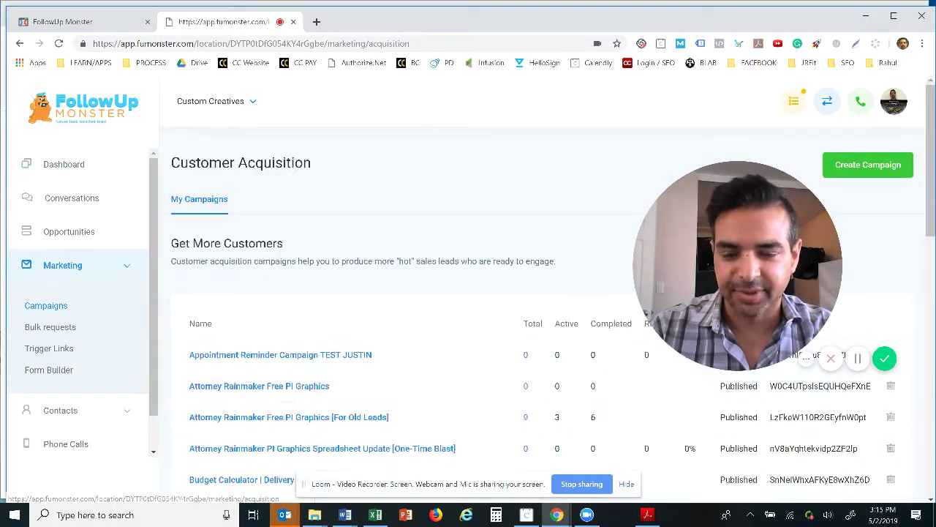
pyautogui.scroll(-2, 468, 329)
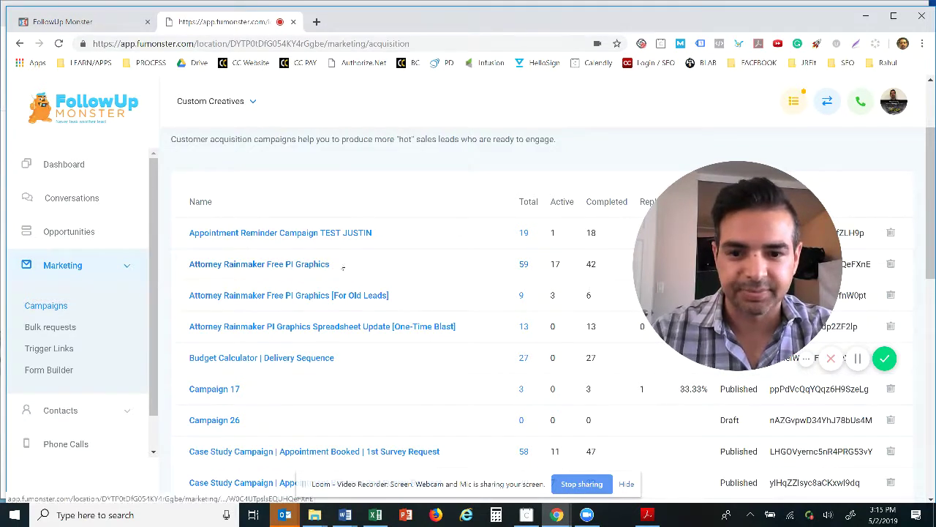
pyautogui.moveTo(737, 263); pyautogui.dragTo(781, 264)
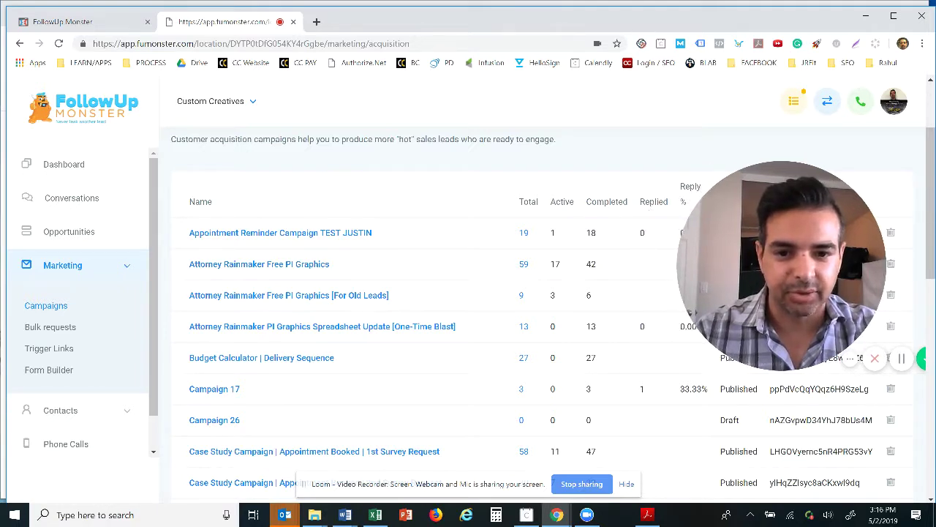
pyautogui.doubleClick(528, 201)
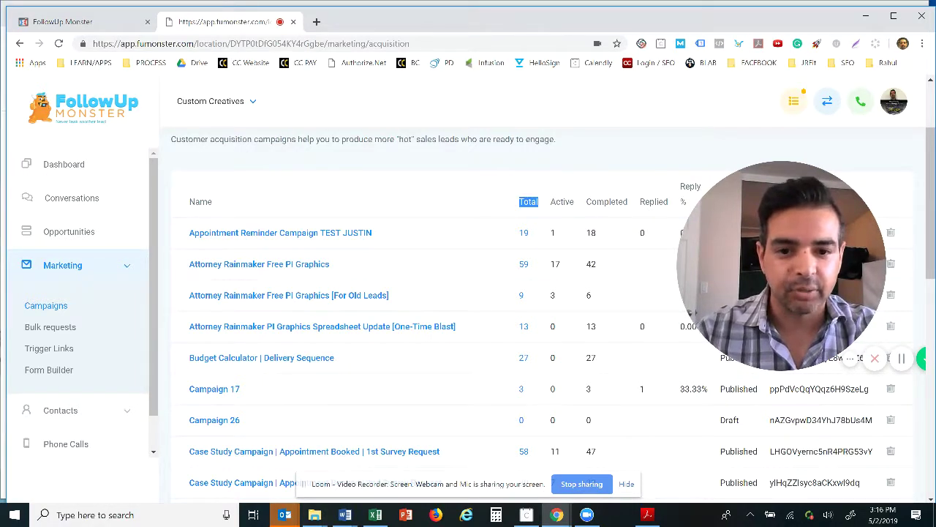
pyautogui.doubleClick(555, 264)
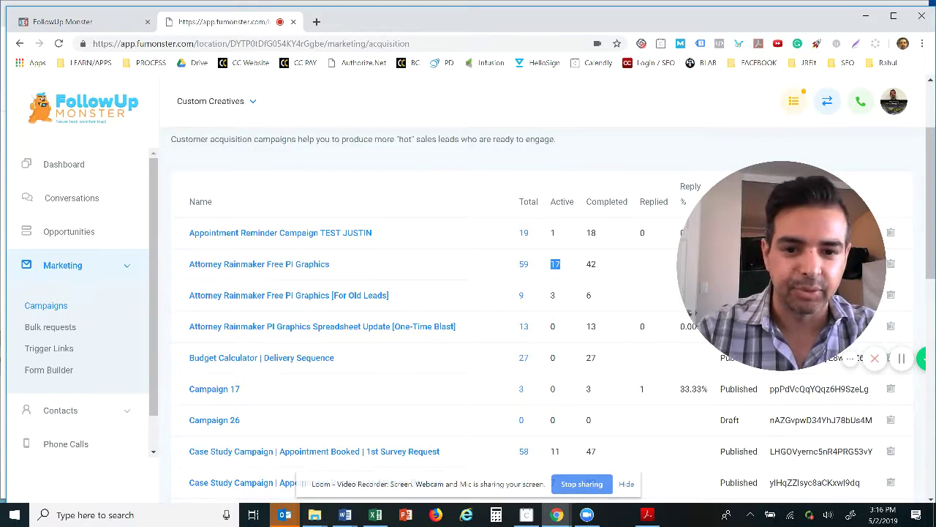
pyautogui.click(555, 264)
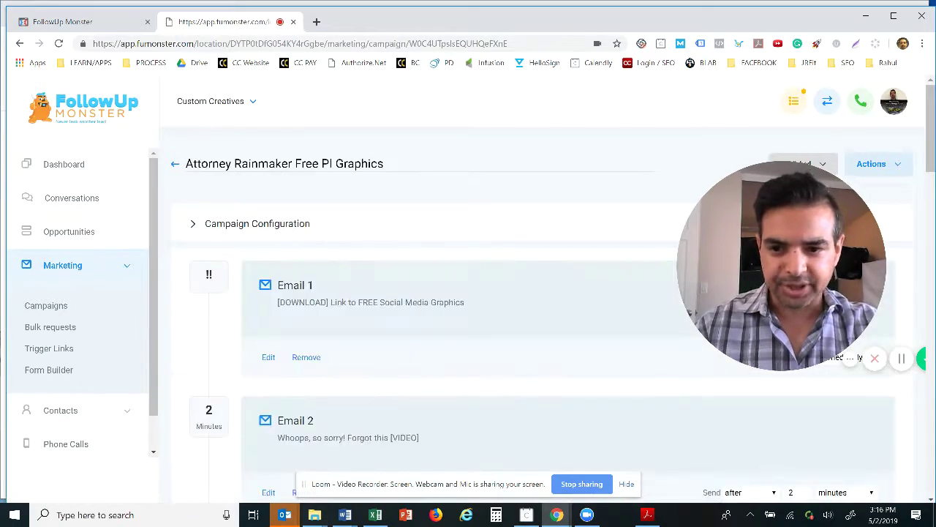
# Step: Scroll through the Attorney Rainmaker Free PI Graphics sequence from Email 1 down to Email 13
pyautogui.scroll(-1, 235, 238)
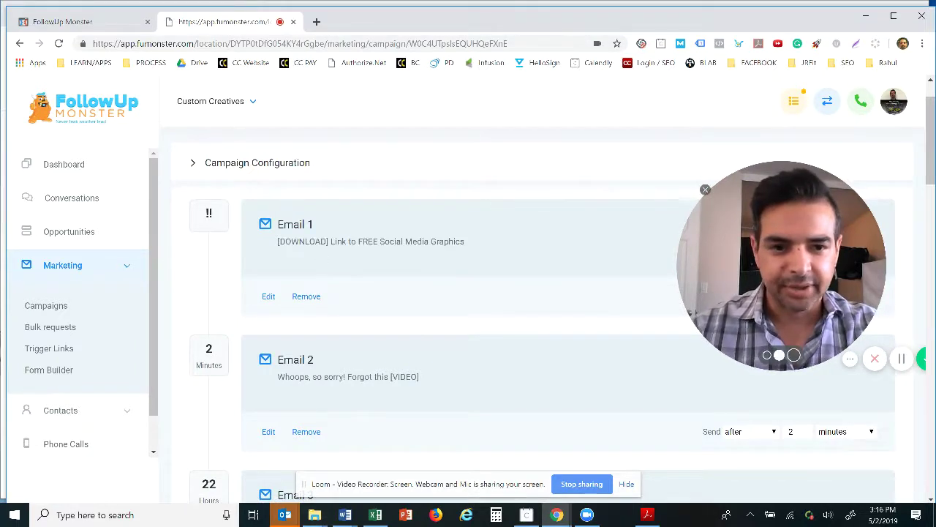
pyautogui.moveTo(781, 264); pyautogui.dragTo(802, 202)
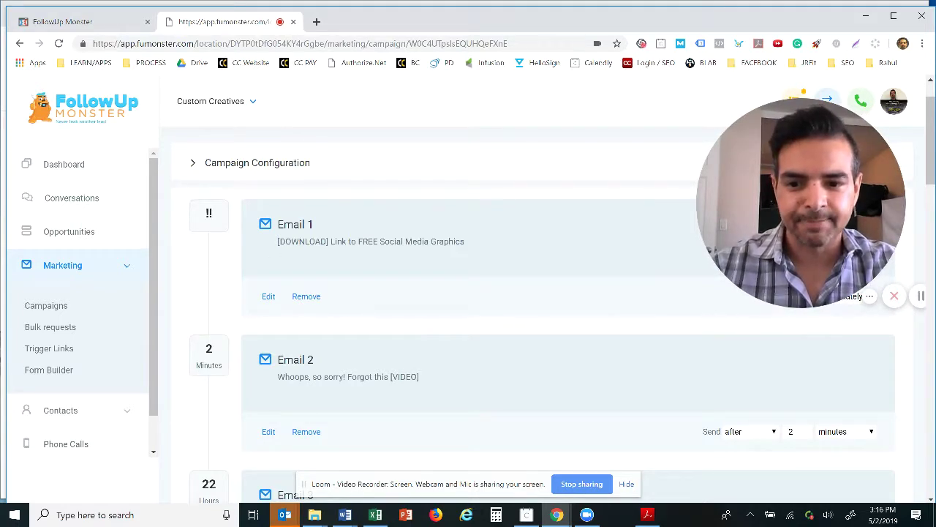
pyautogui.scroll(-1, 468, 293)
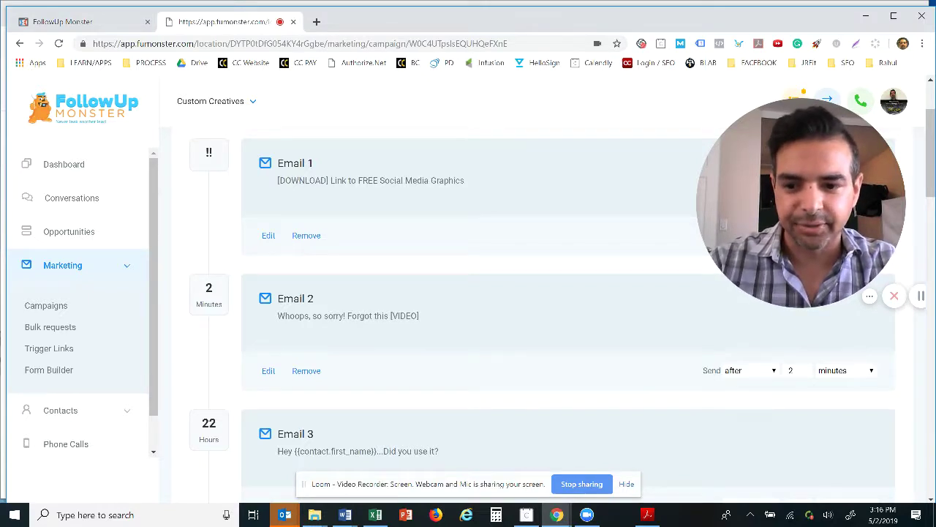
pyautogui.scroll(-1, 567, 314)
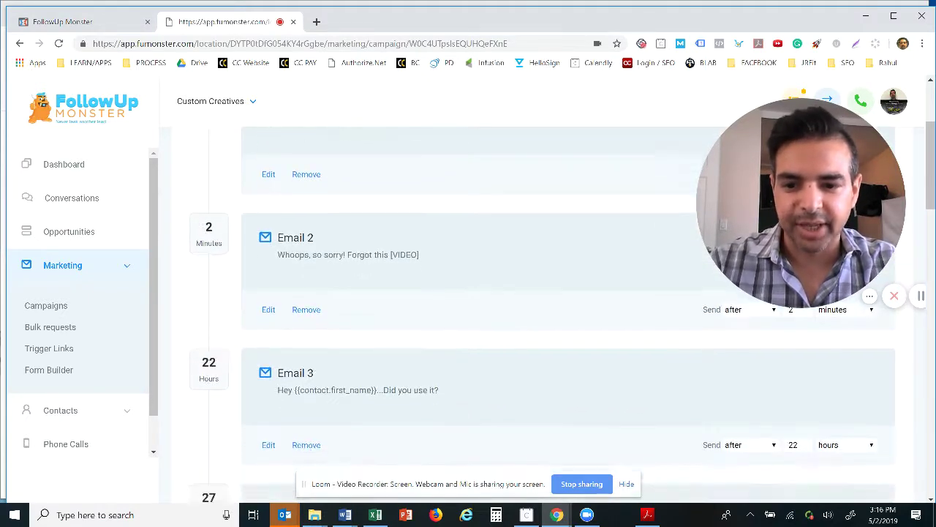
pyautogui.scroll(-1, 567, 314)
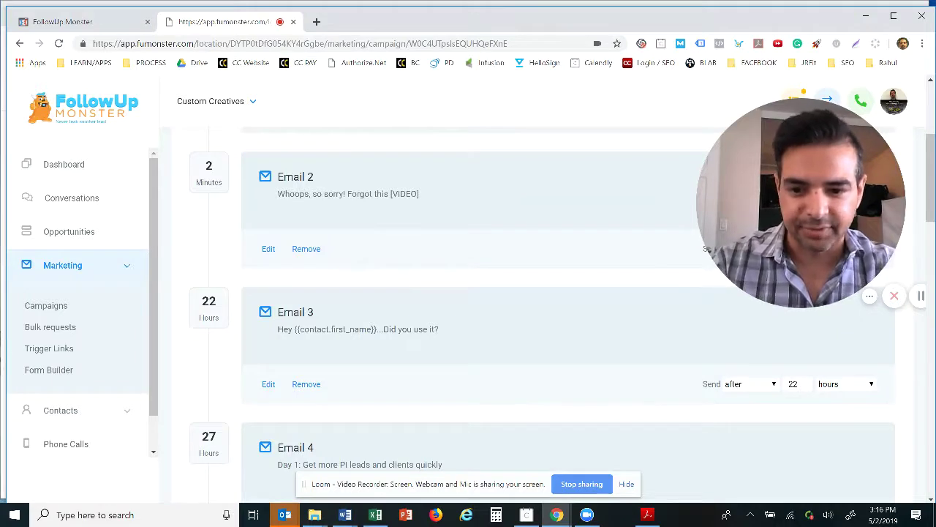
pyautogui.scroll(-1, 567, 315)
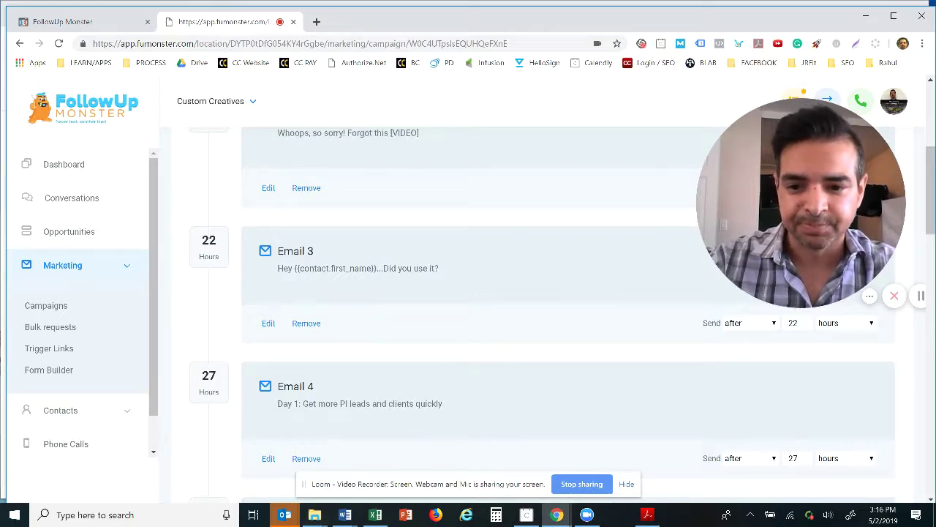
pyautogui.scroll(-3, 568, 315)
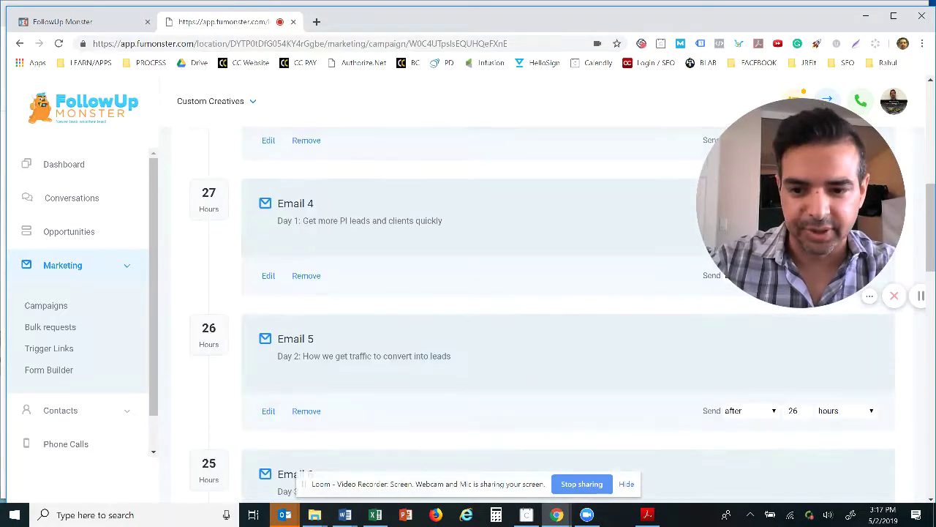
pyautogui.scroll(-1, 318, 216)
pyautogui.scroll(-1, 388, 243)
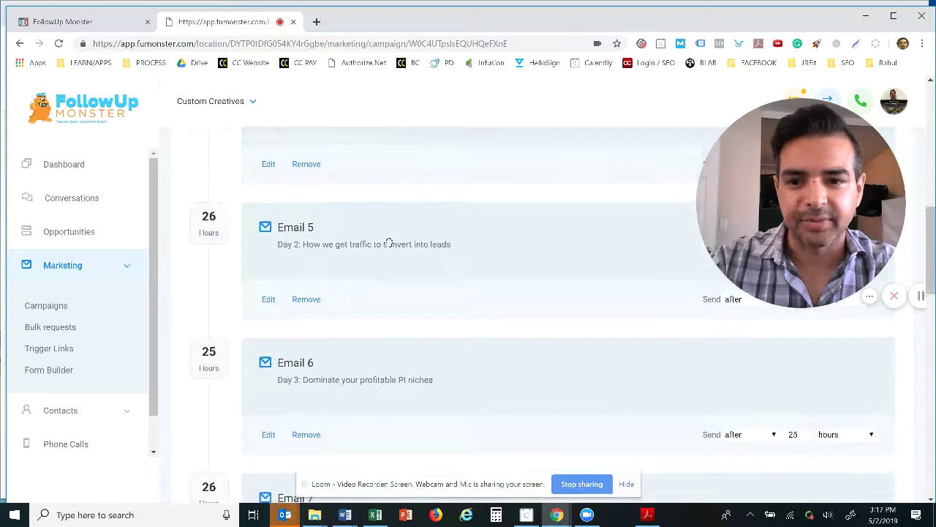
pyautogui.scroll(-5, 387, 244)
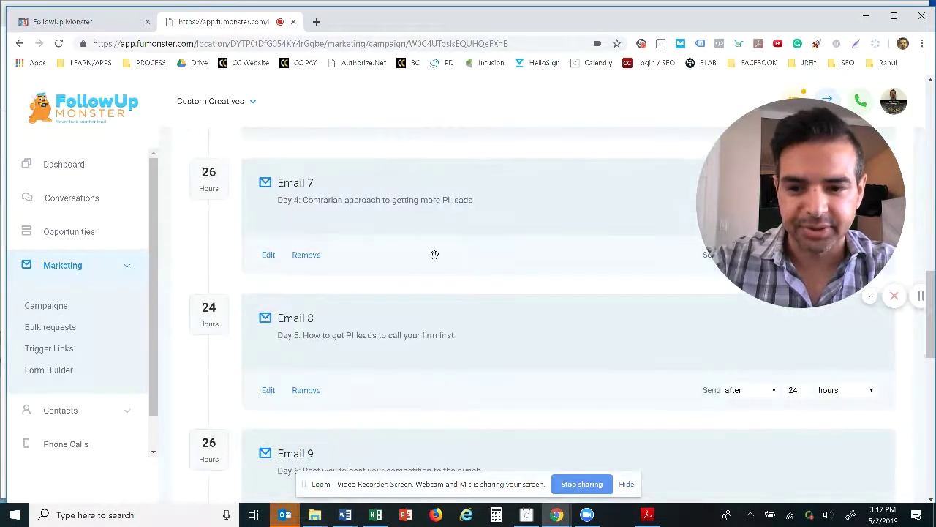
pyautogui.scroll(-5, 434, 255)
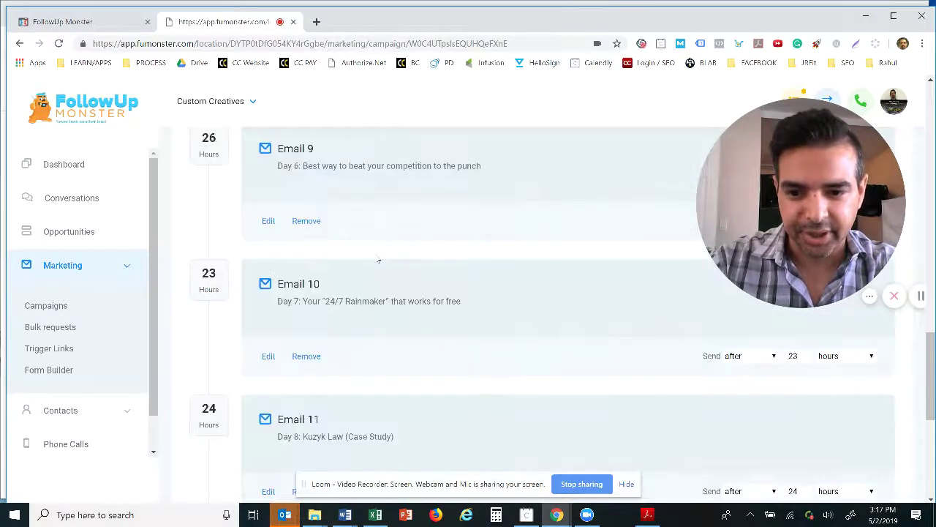
pyautogui.scroll(-5, 379, 259)
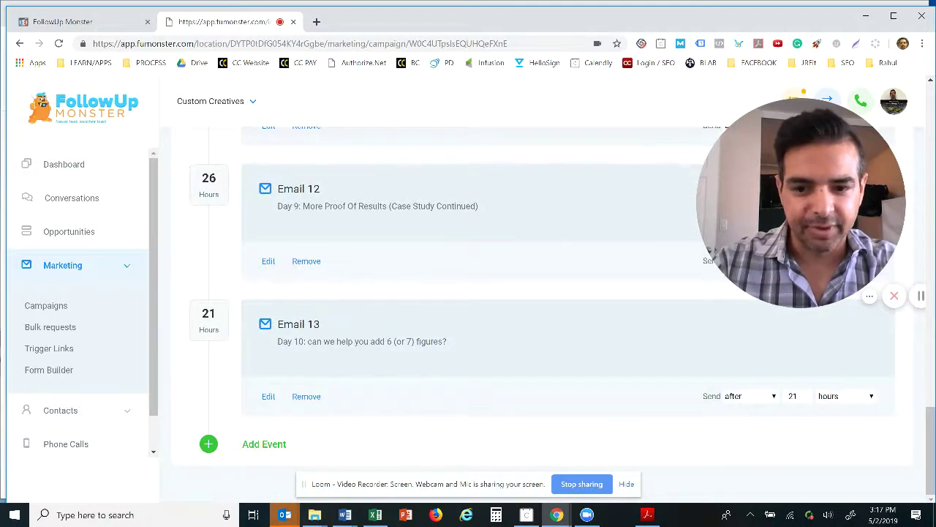
pyautogui.moveTo(393, 322); pyautogui.dragTo(393, 161)
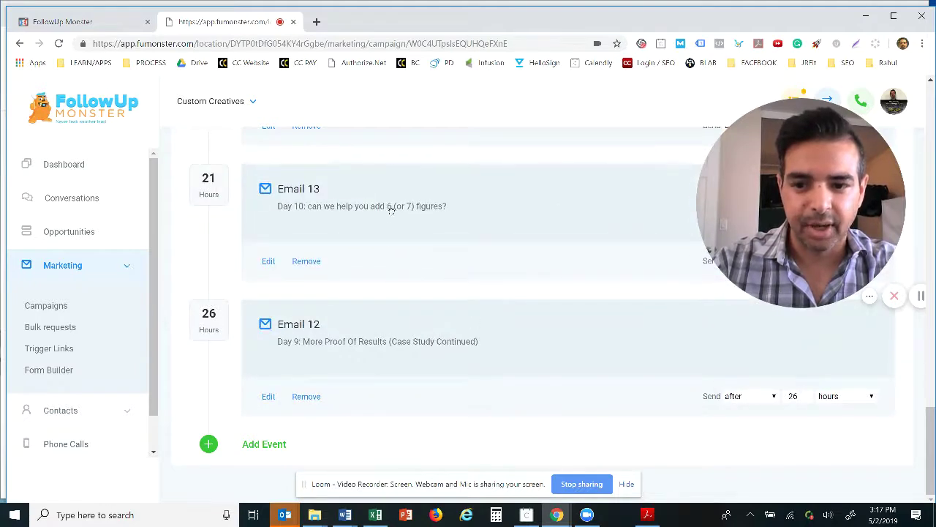
pyautogui.moveTo(386, 248); pyautogui.dragTo(386, 419)
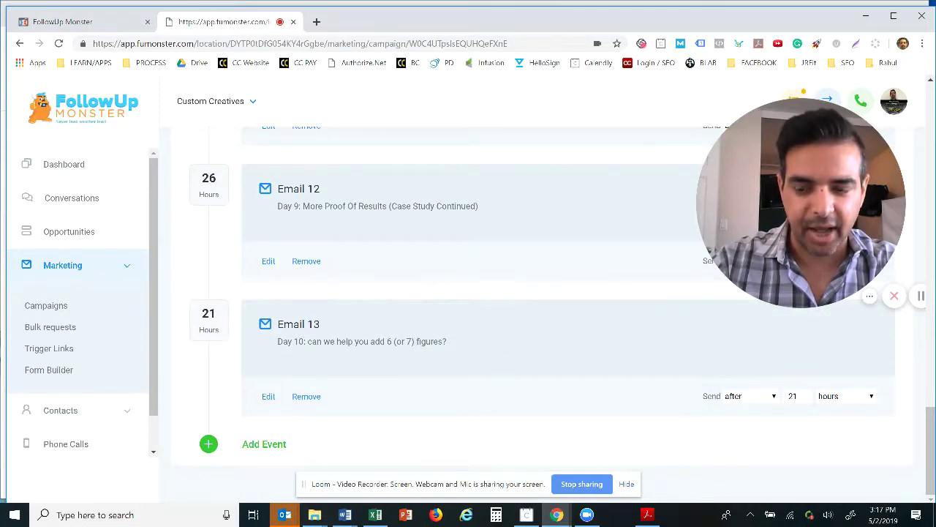
pyautogui.doubleClick(209, 179)
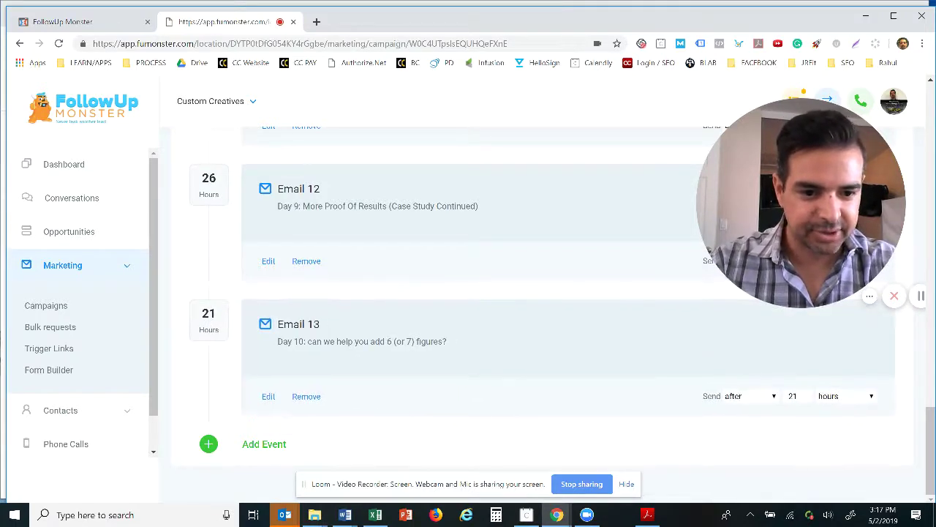
pyautogui.press('BackSpace')
pyautogui.write('0')
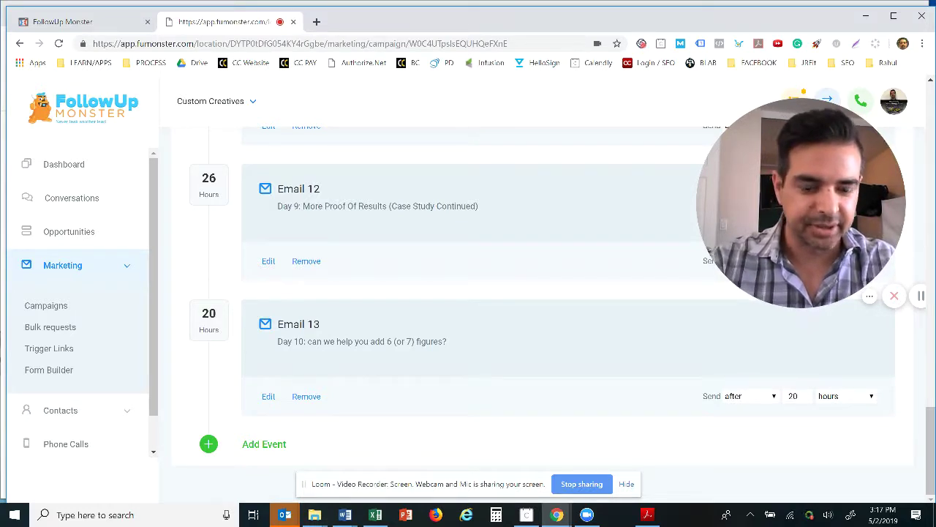
pyautogui.press('BackSpace')
pyautogui.write('1')
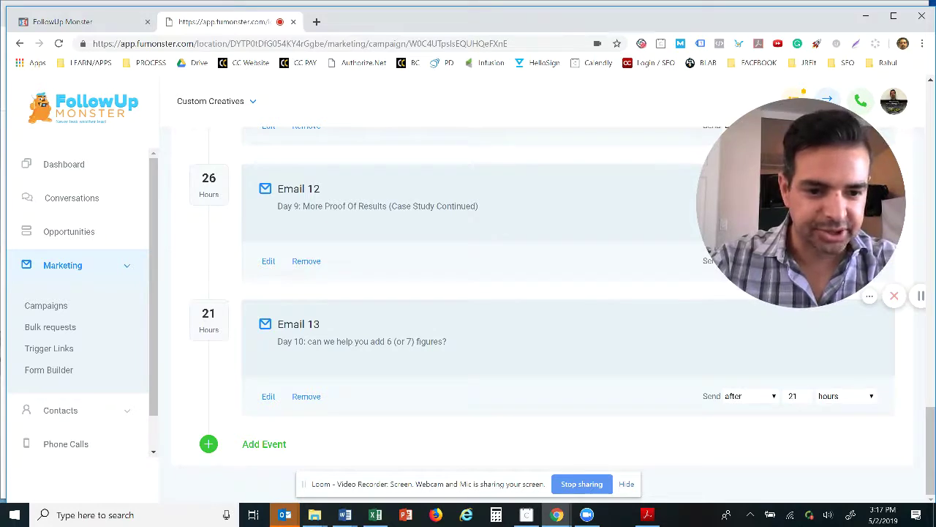
pyautogui.click(845, 396)
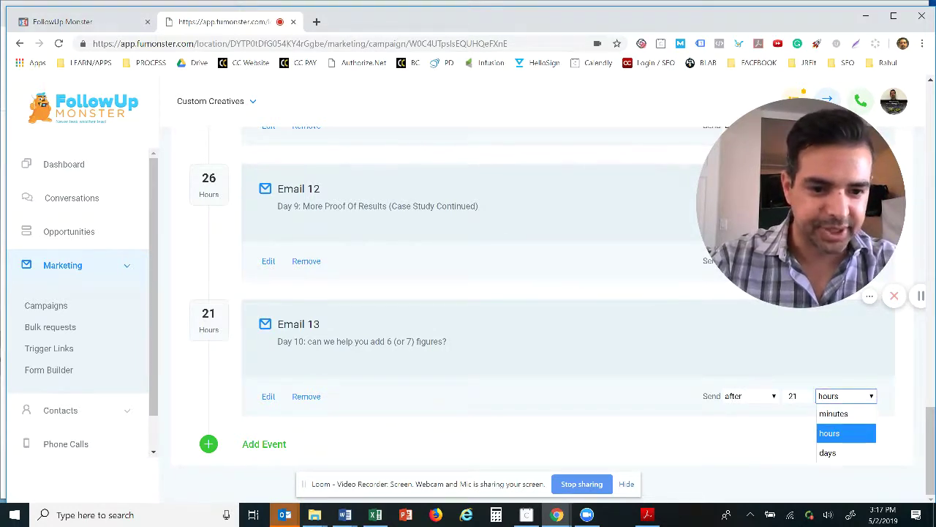
pyautogui.press('Escape')
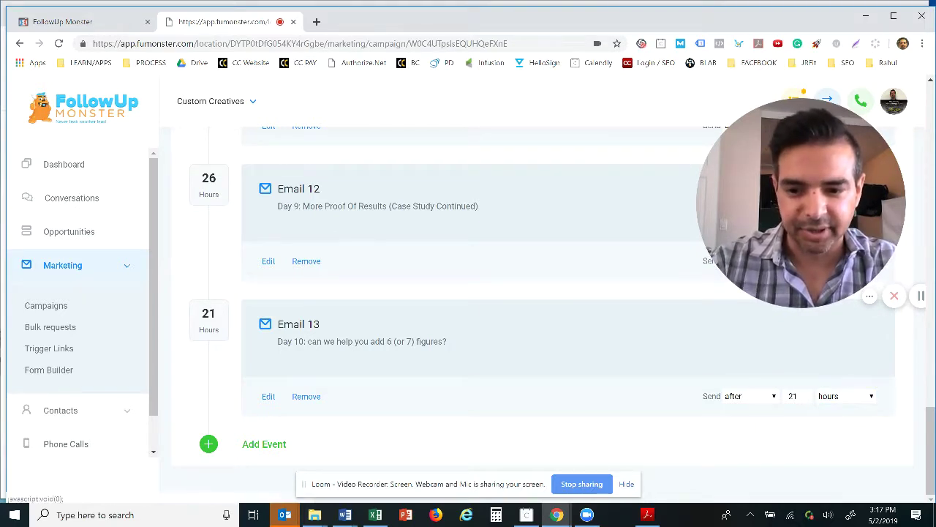
# Step: Add a new SMS event to the sequence and name it 'SMS 1 - For APpts'
pyautogui.click(264, 444)
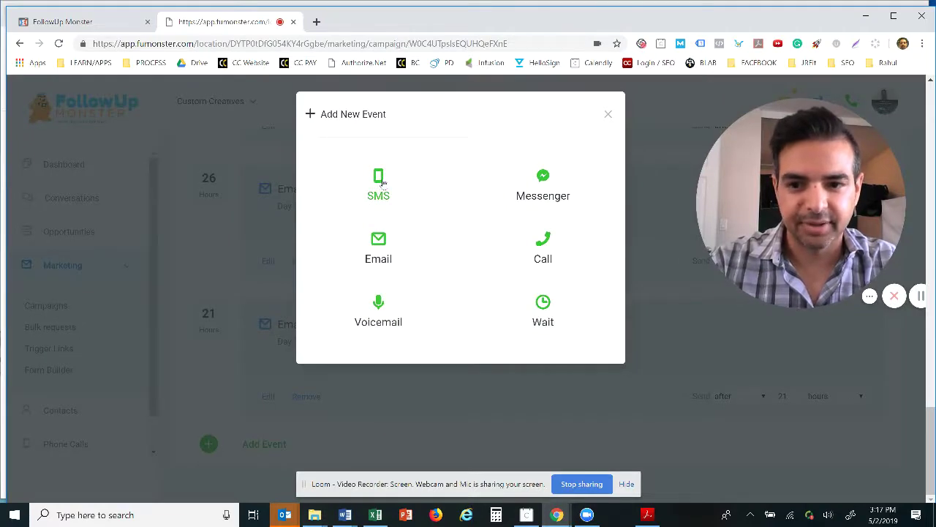
pyautogui.click(379, 182)
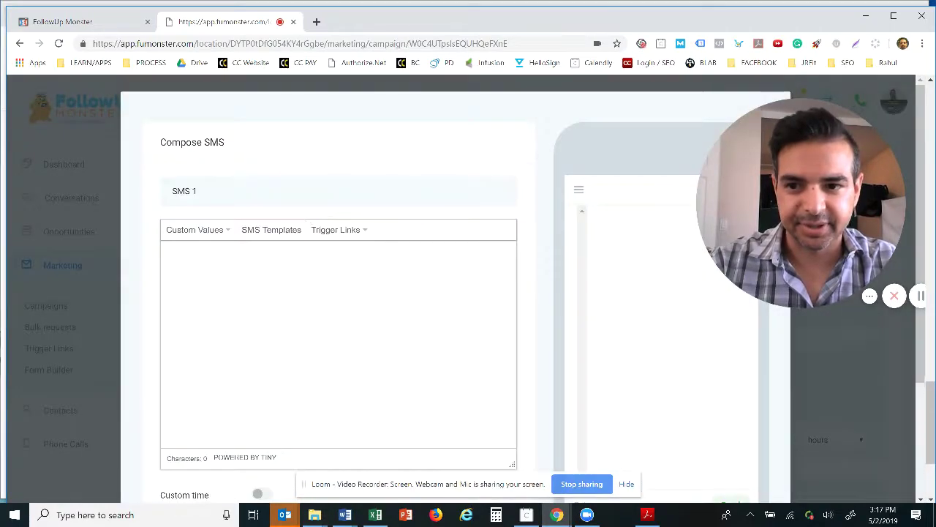
pyautogui.click(222, 191)
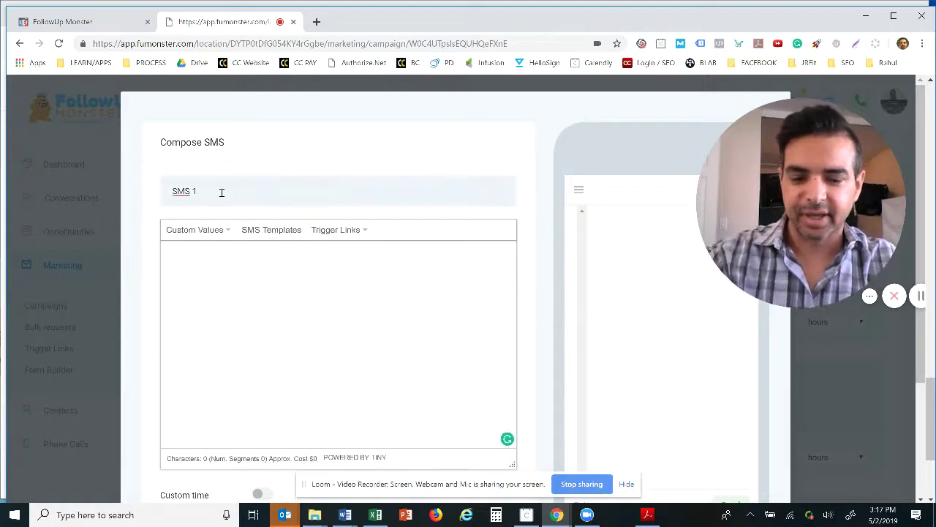
pyautogui.write('- F')
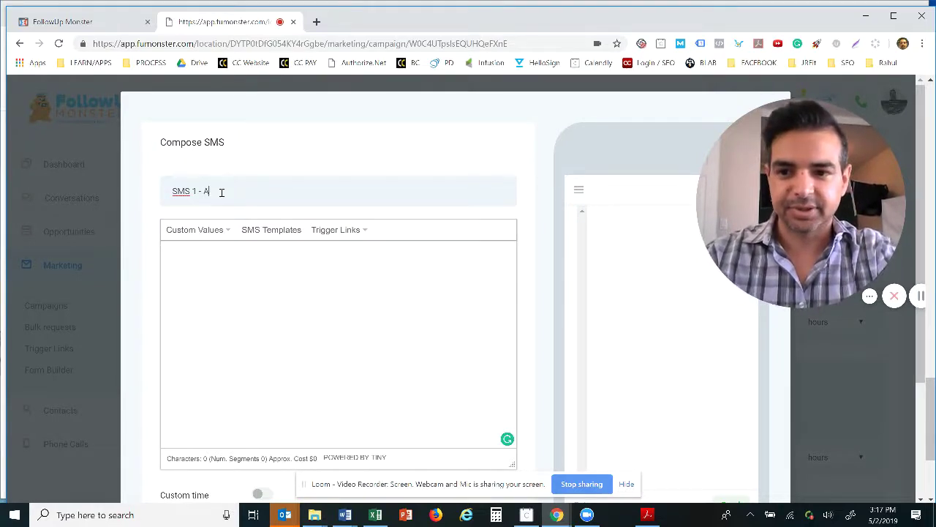
pyautogui.press('BackSpace')
pyautogui.write('For ')
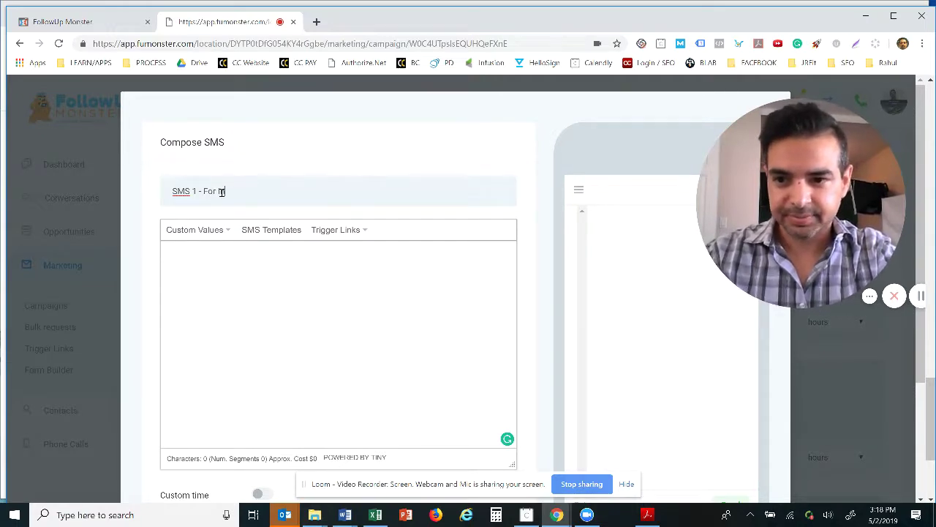
pyautogui.write('I')
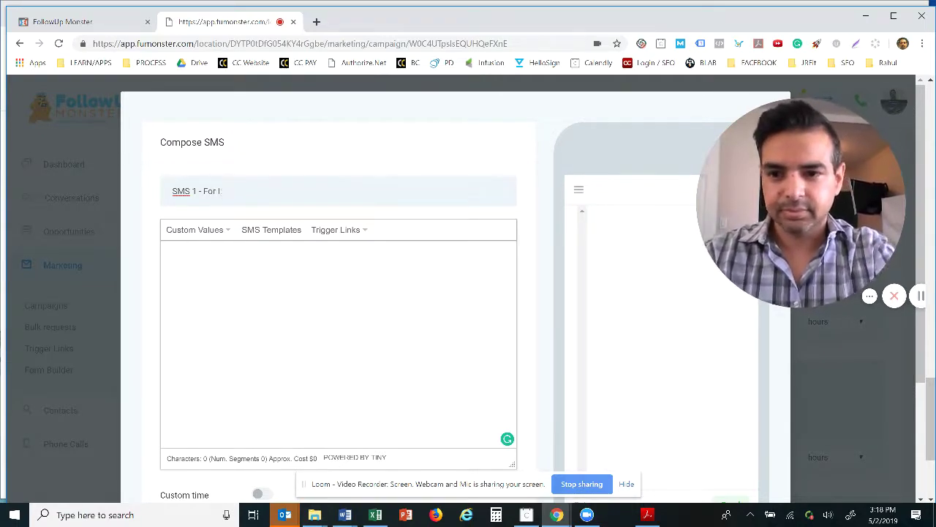
pyautogui.write('nAPpts')
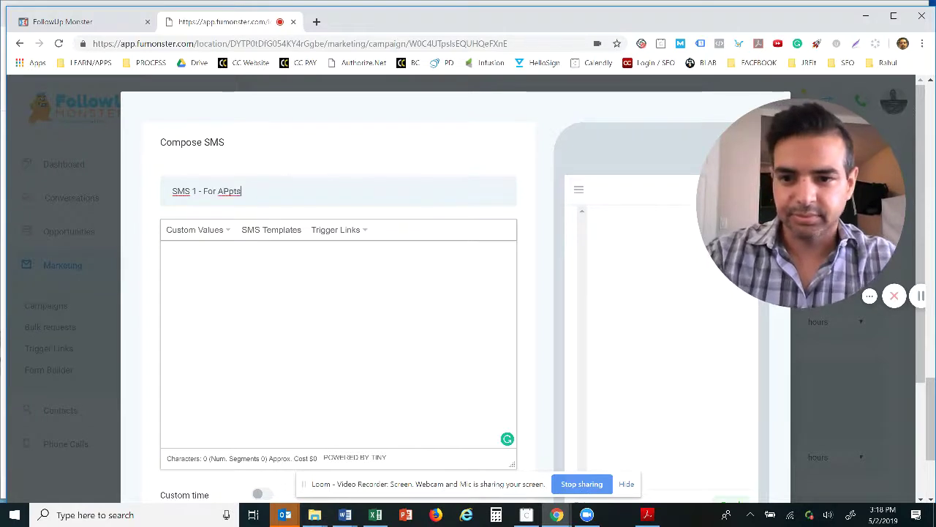
pyautogui.press('Tab')
# Step: Write the SMS: First Name merge tag, '! Whoaa!', then a line ending 'Check here: paste lin'
pyautogui.click(228, 231)
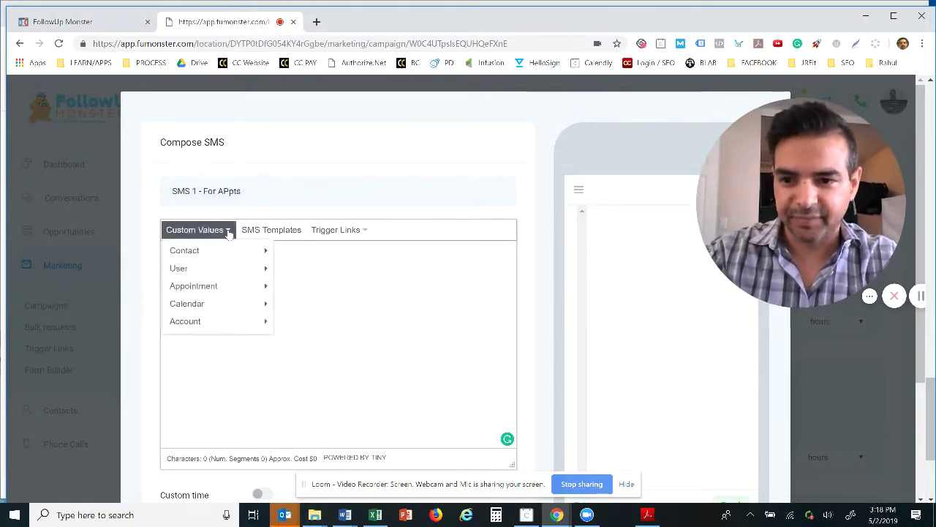
pyautogui.moveTo(231, 252)
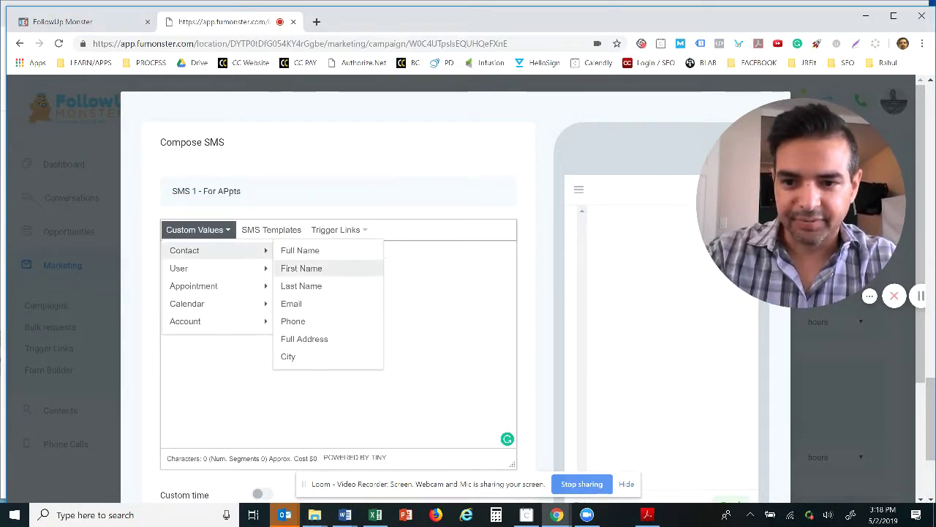
pyautogui.click(301, 268)
pyautogui.write('! Whoa')
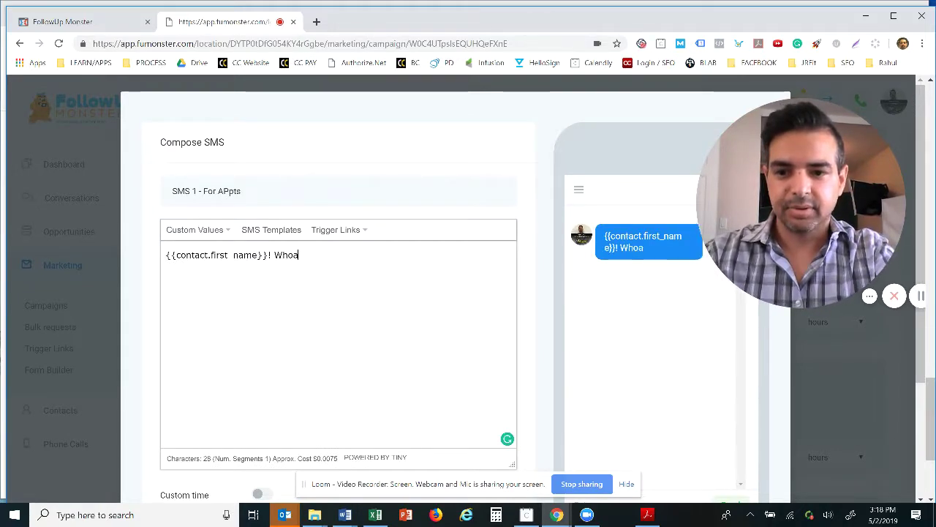
pyautogui.write('a!')
pyautogui.press('Return')
pyautogui.write('That wa')
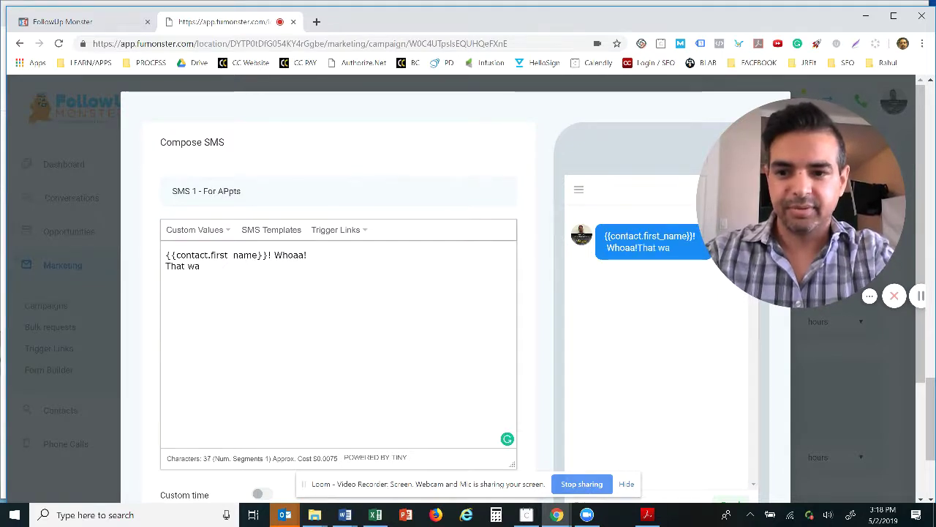
pyautogui.write('s aweesome')
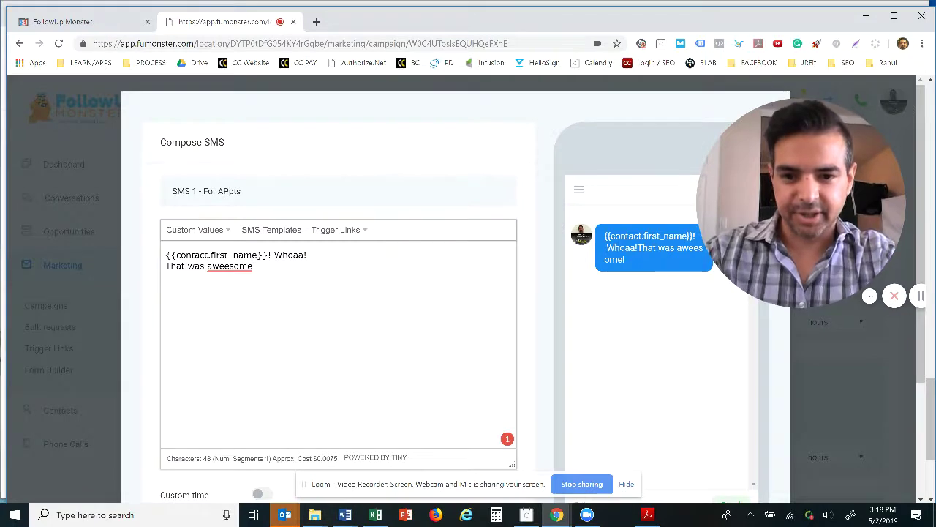
pyautogui.write('!  DId you see ')
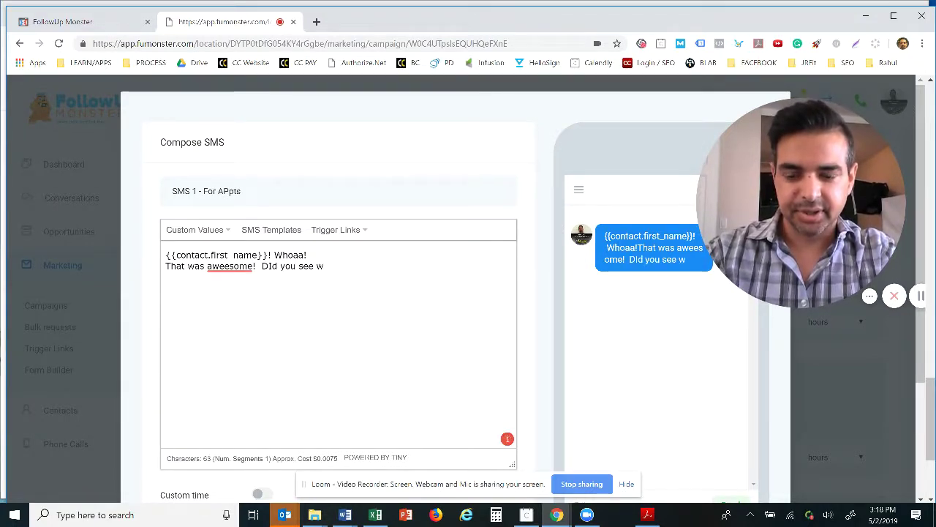
pyautogui.write('how may case we got for JOhnny? ')
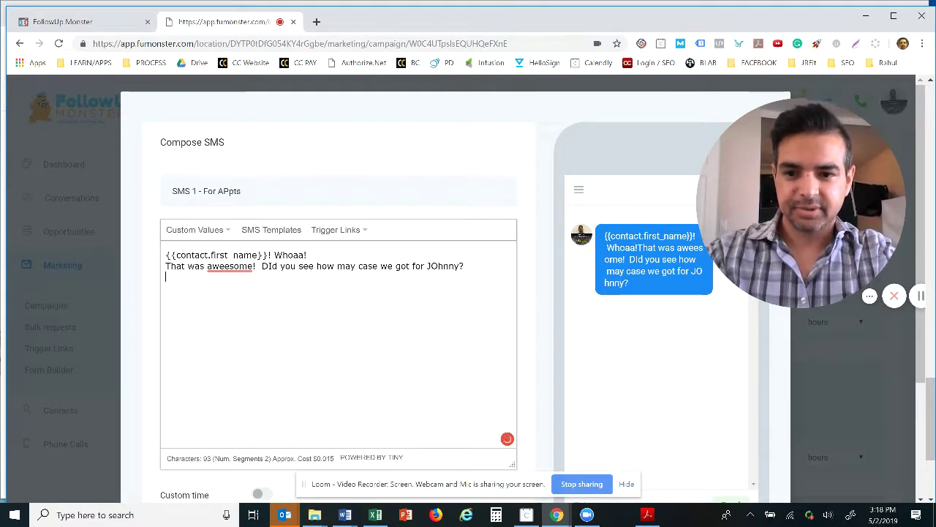
pyautogui.write('Check here: paste link')
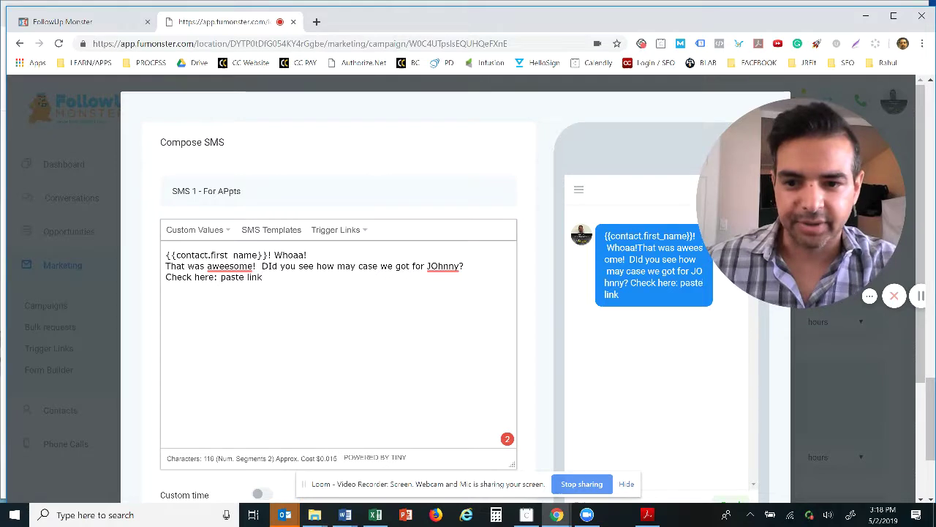
# Step: Select the 'paste link' placeholder and browse Trigger Links without inserting one
pyautogui.scroll(-2, 314, 108)
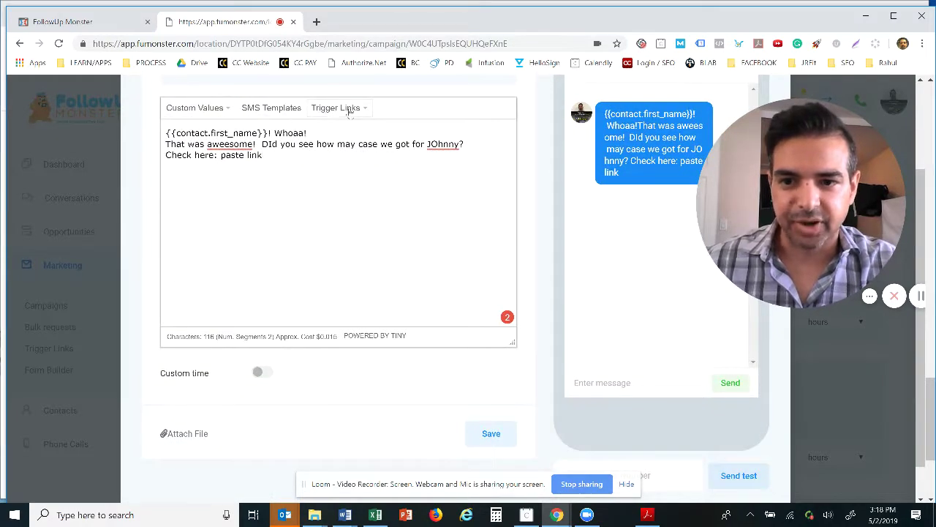
pyautogui.moveTo(273, 155); pyautogui.dragTo(222, 157)
pyautogui.click(363, 109)
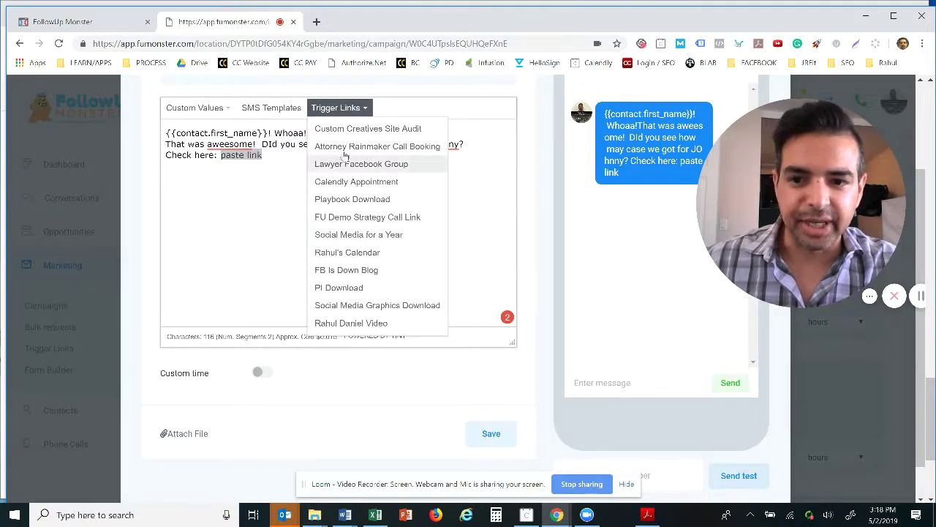
pyautogui.click(219, 158)
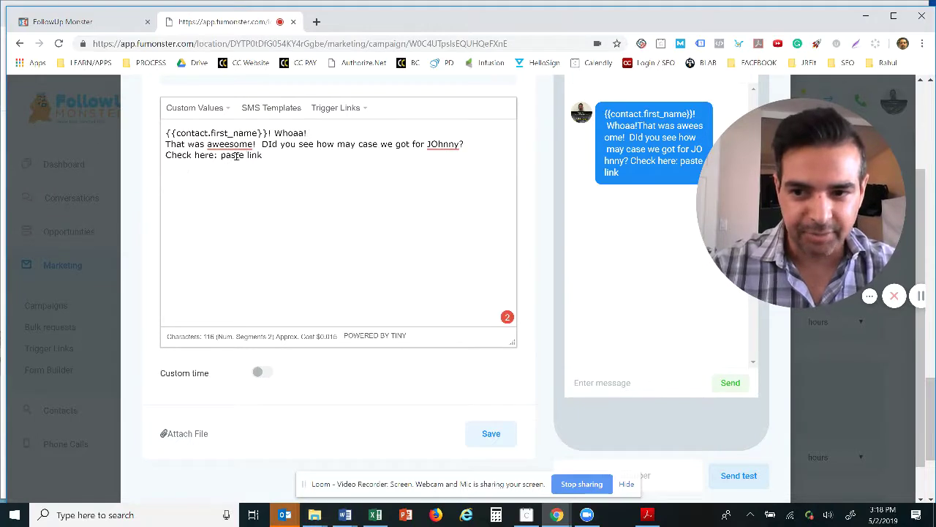
pyautogui.moveTo(275, 158); pyautogui.dragTo(221, 155)
pyautogui.click(275, 200)
# Step: Check spelling suggestions for 'aweesome', try the test-send phone field, then close the SMS composer
pyautogui.rightClick(234, 144)
pyautogui.scroll(-1, 234, 144)
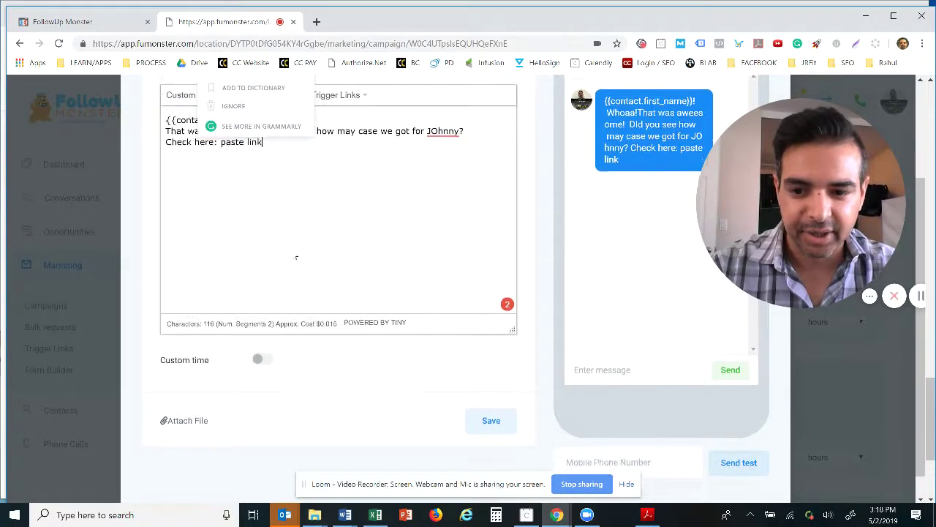
pyautogui.click(566, 435)
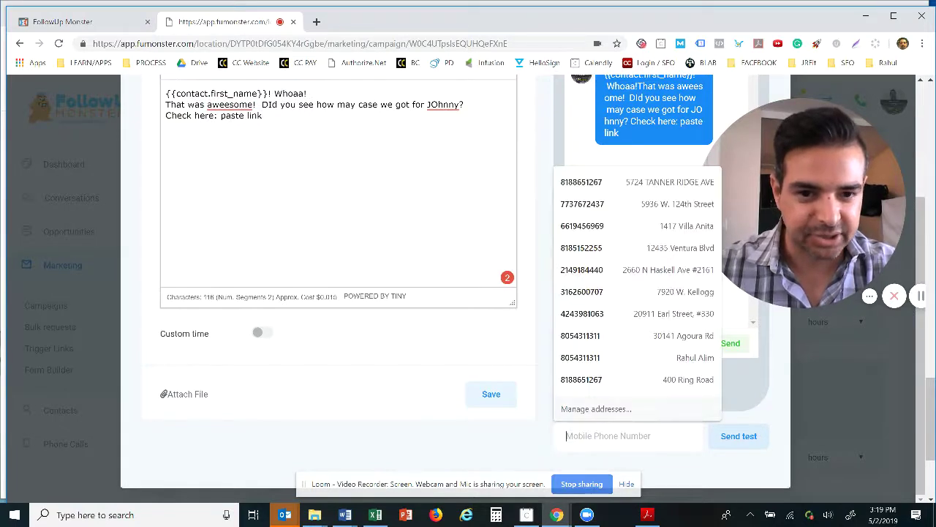
pyautogui.click(437, 224)
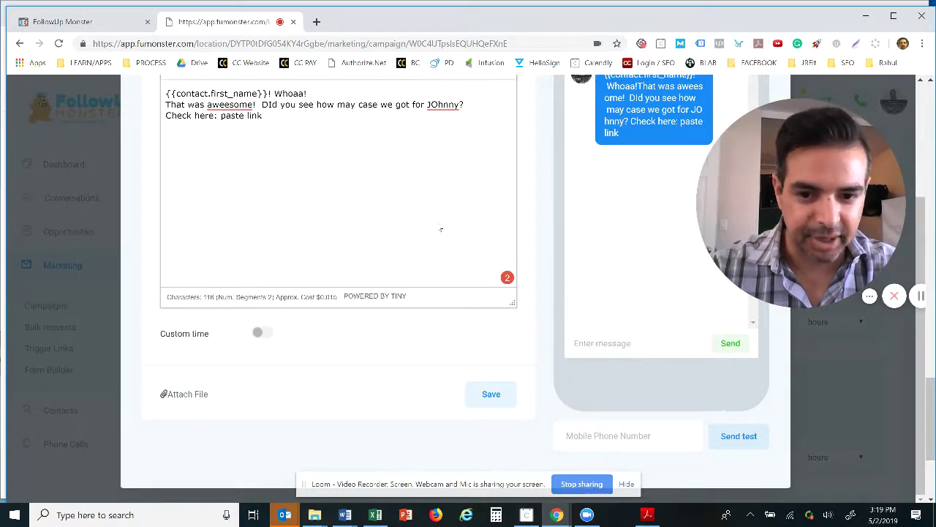
pyautogui.scroll(1, 439, 228)
pyautogui.scroll(1, 439, 288)
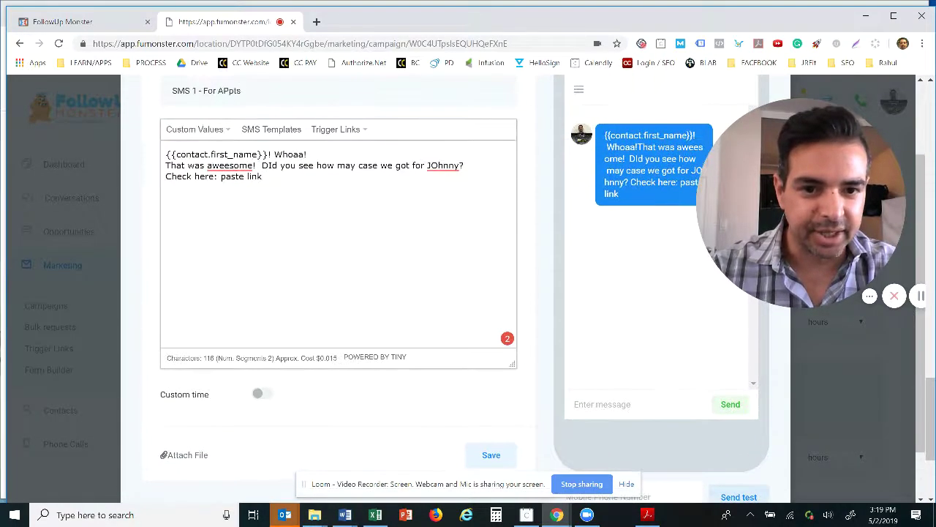
pyautogui.scroll(1, 439, 289)
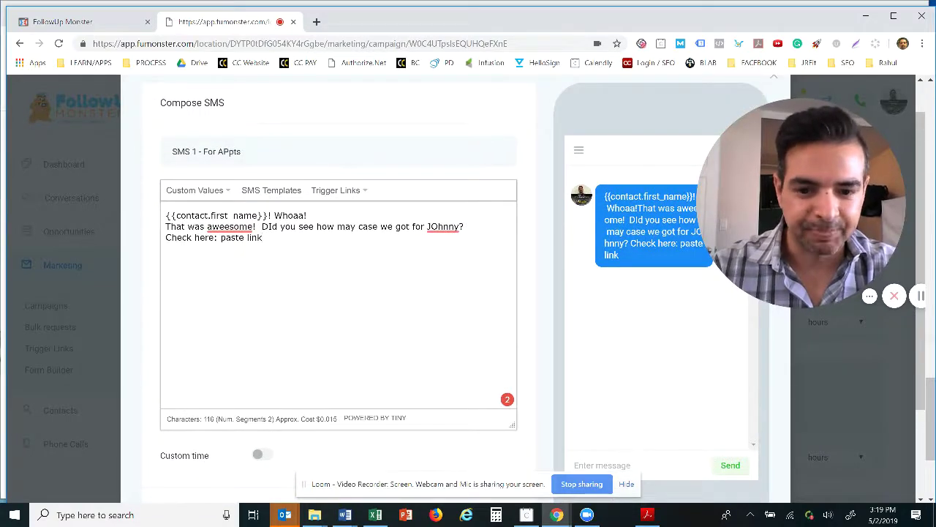
pyautogui.scroll(-2, 439, 289)
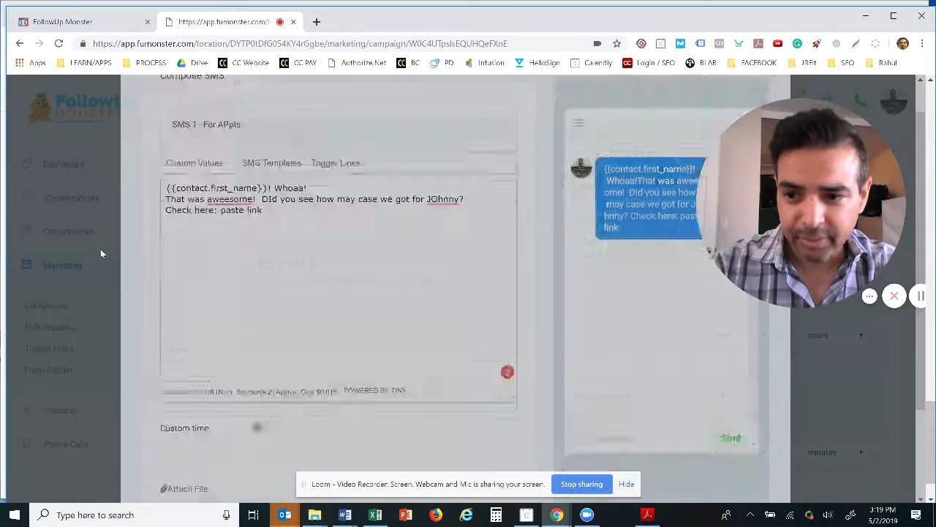
pyautogui.click(101, 248)
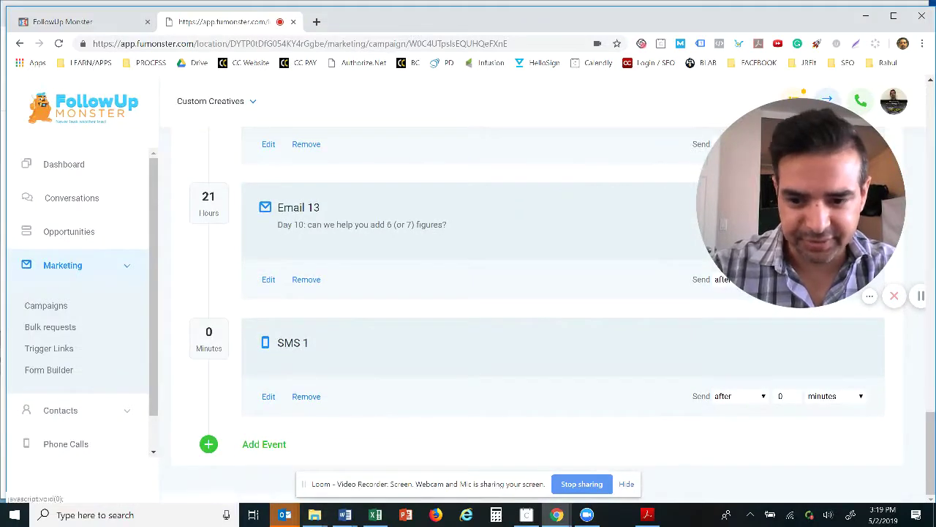
# Step: Remove the SMS 1 event and open the Add New Event chooser
pyautogui.click(305, 396)
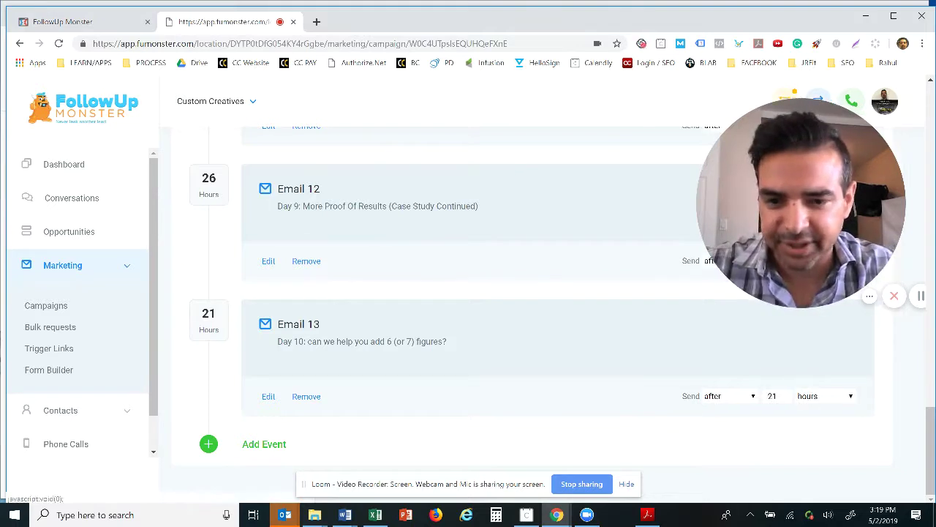
pyautogui.click(264, 444)
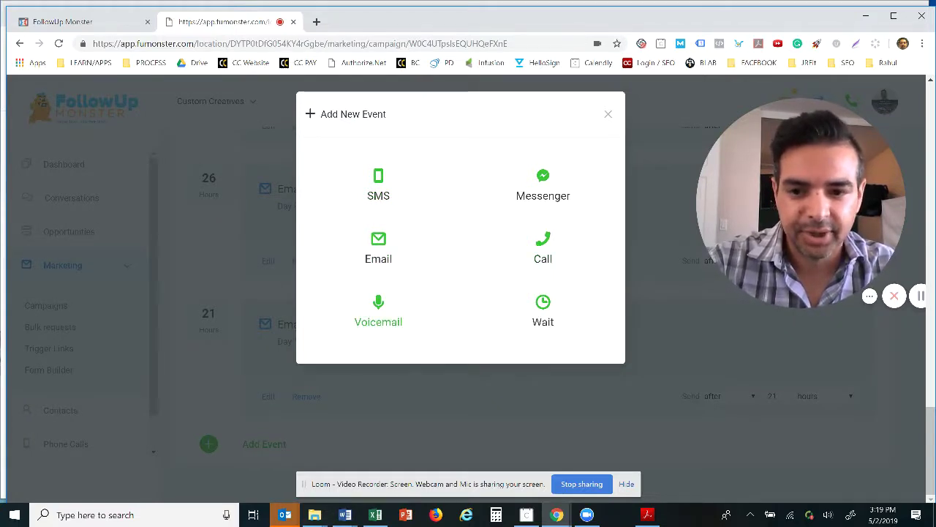
# Step: Add a Voicemail event after Email 13 at 0 minutes, closing its settings unchanged
pyautogui.click(379, 311)
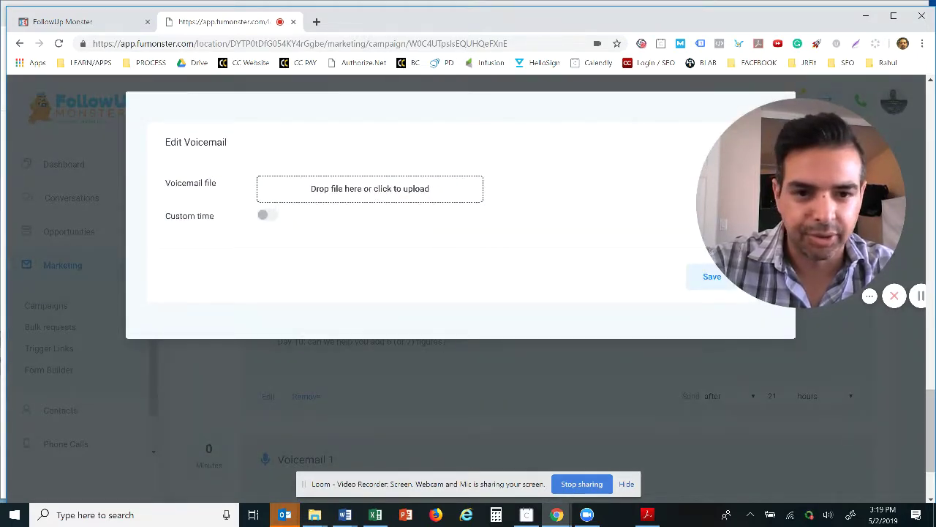
pyautogui.moveTo(803, 203); pyautogui.dragTo(815, 395)
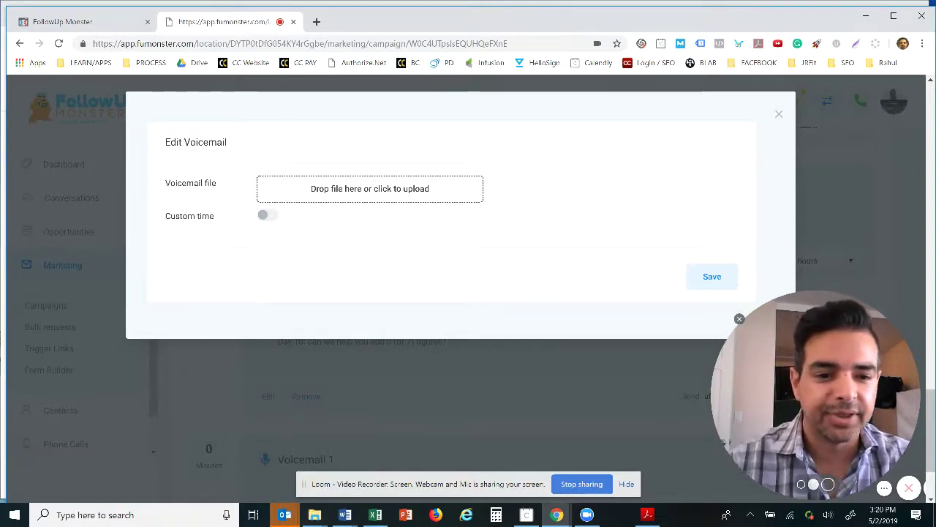
pyautogui.moveTo(816, 397); pyautogui.dragTo(815, 272)
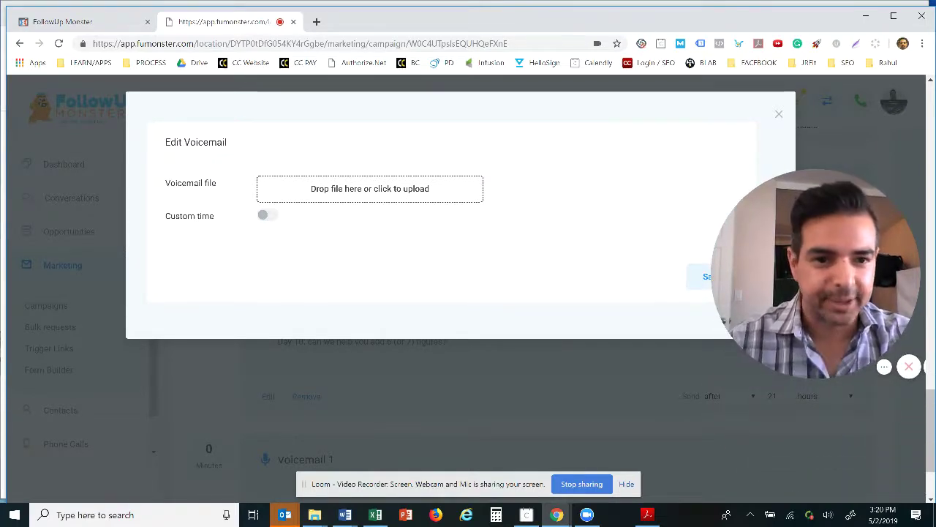
pyautogui.click(779, 114)
pyautogui.scroll(-2, 512, 308)
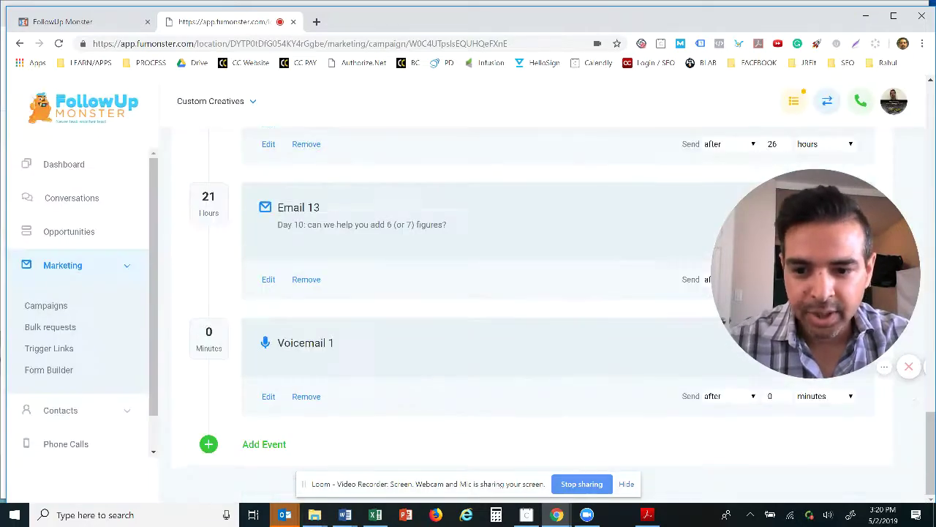
# Step: Dismiss the Add Event chooser with Escape and go to Conversations in the sidebar
pyautogui.click(264, 444)
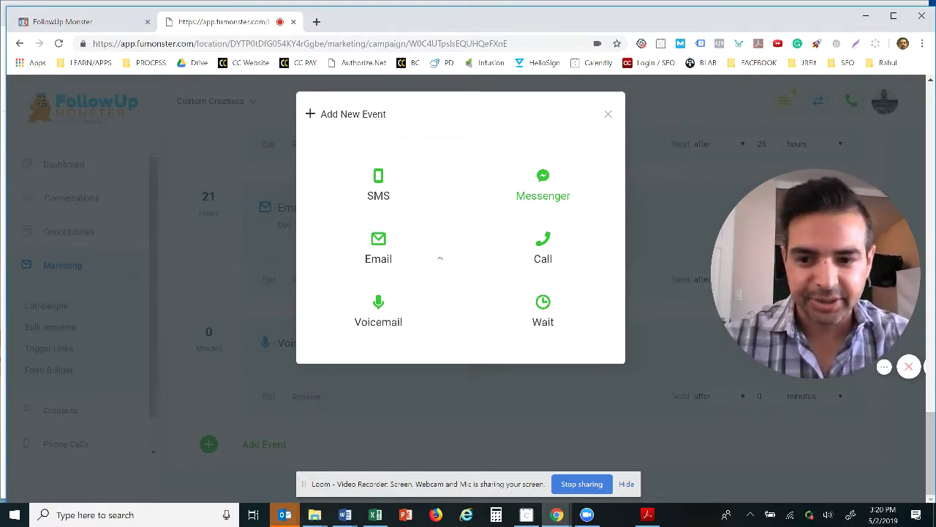
pyautogui.press('Escape')
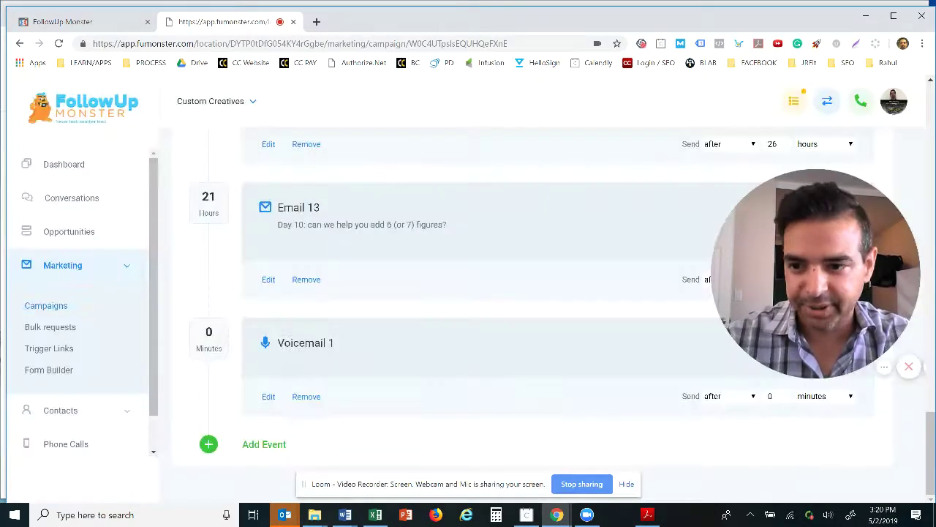
pyautogui.click(64, 206)
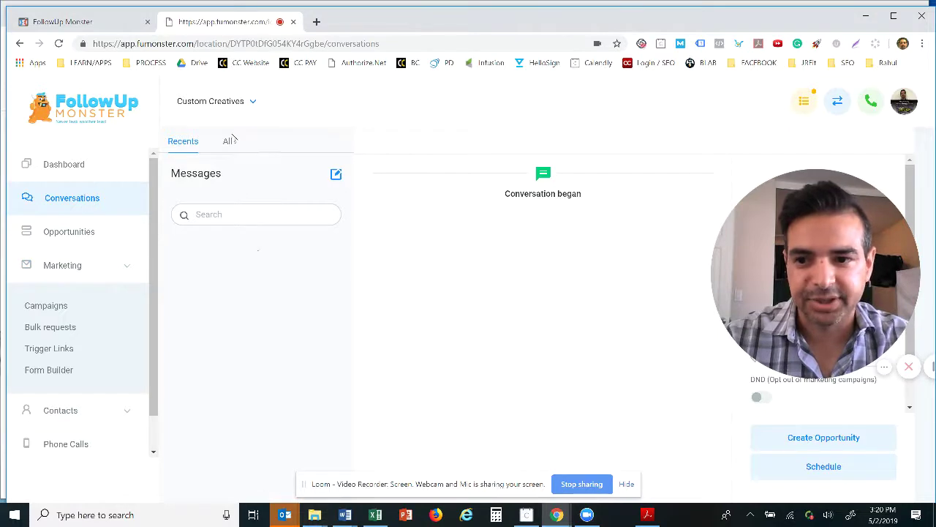
# Step: Show all conversations, open the top contact's thread, and set the reply to SMS
pyautogui.click(227, 141)
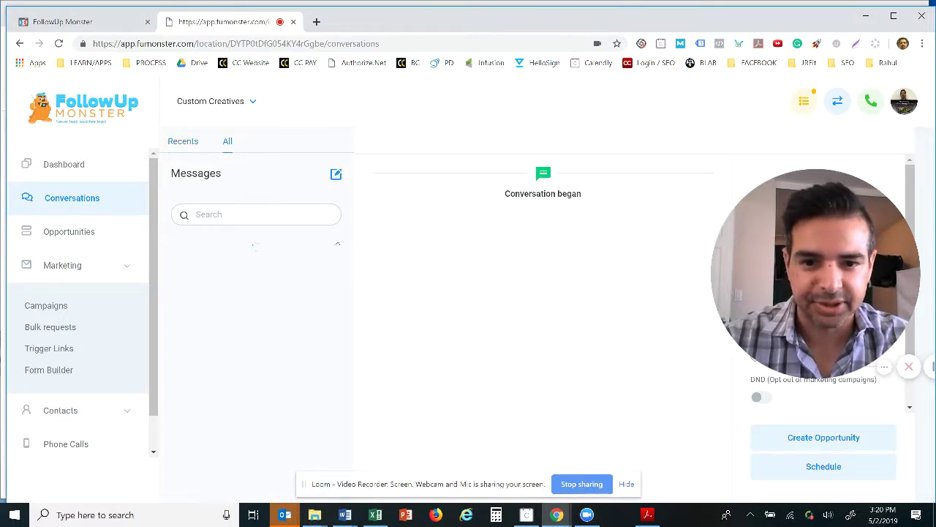
pyautogui.click(226, 142)
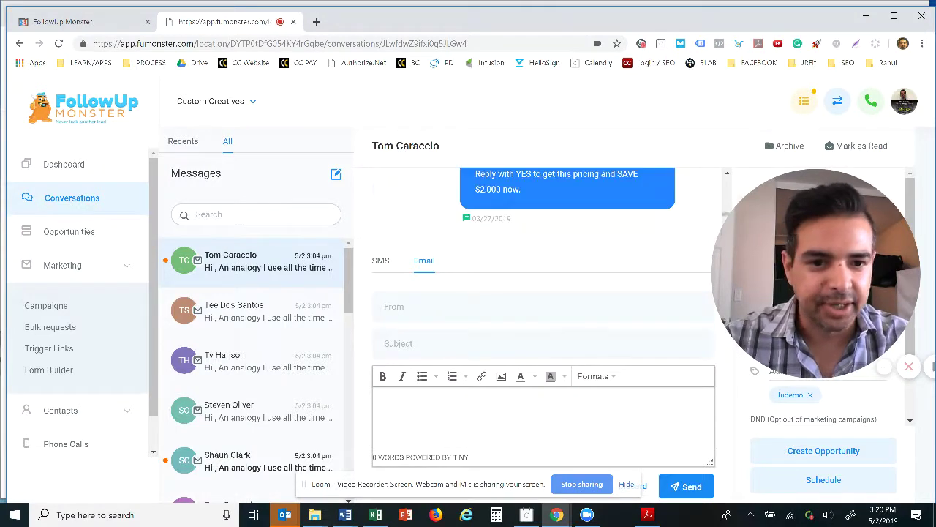
pyautogui.scroll(5, 556, 205)
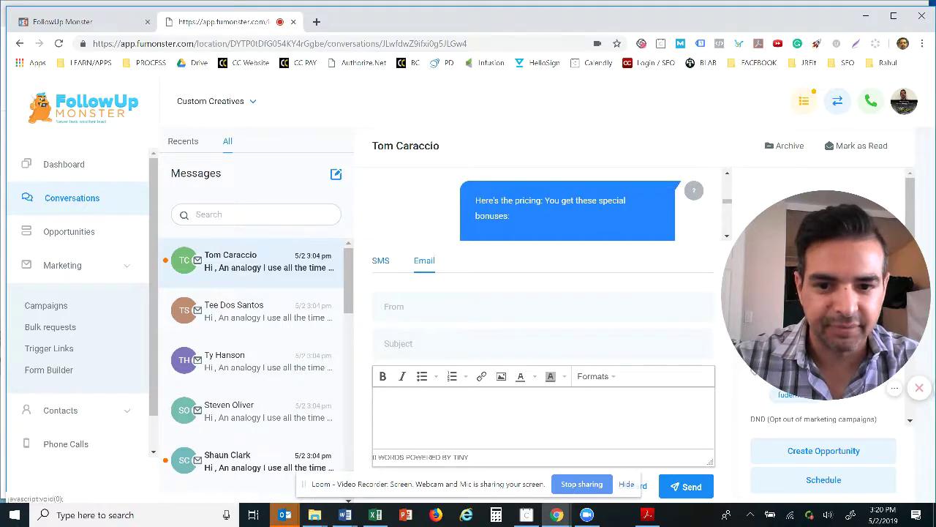
pyautogui.click(381, 261)
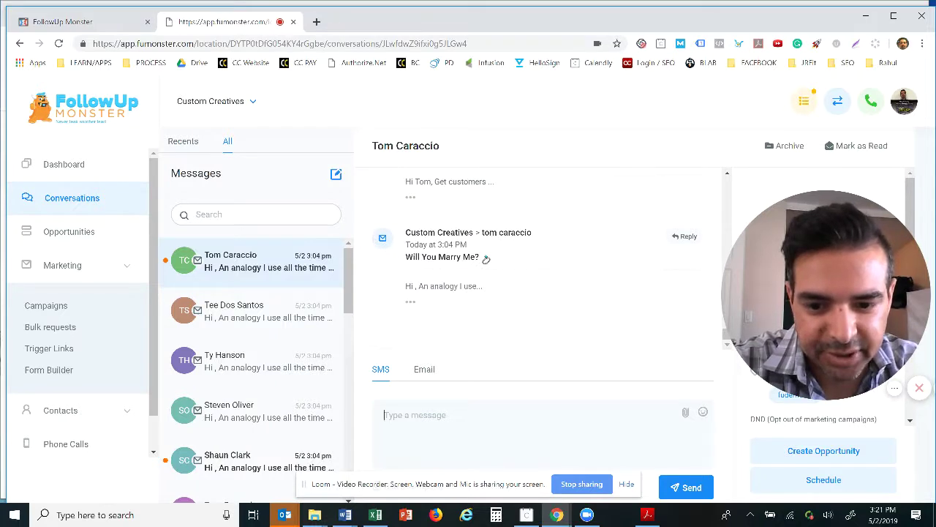
# Step: Draft 'Hey budy, how you' as a text, then switch to Email and select placeholder body text
pyautogui.write('Hey')
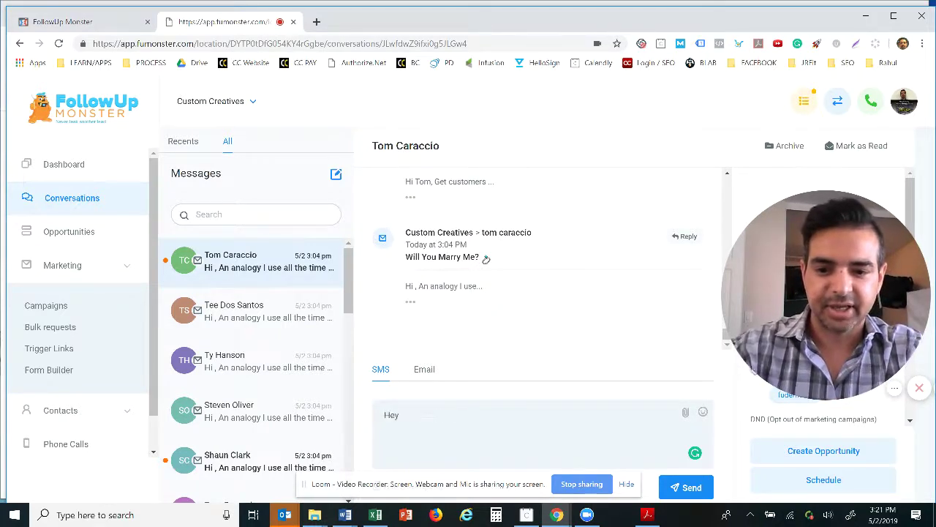
pyautogui.write(' budy, how you')
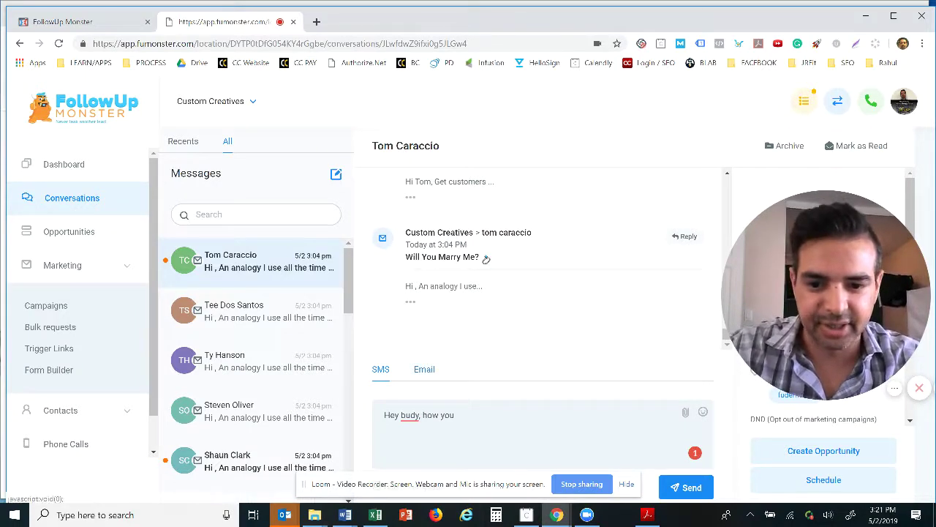
pyautogui.click(424, 368)
pyautogui.click(377, 401)
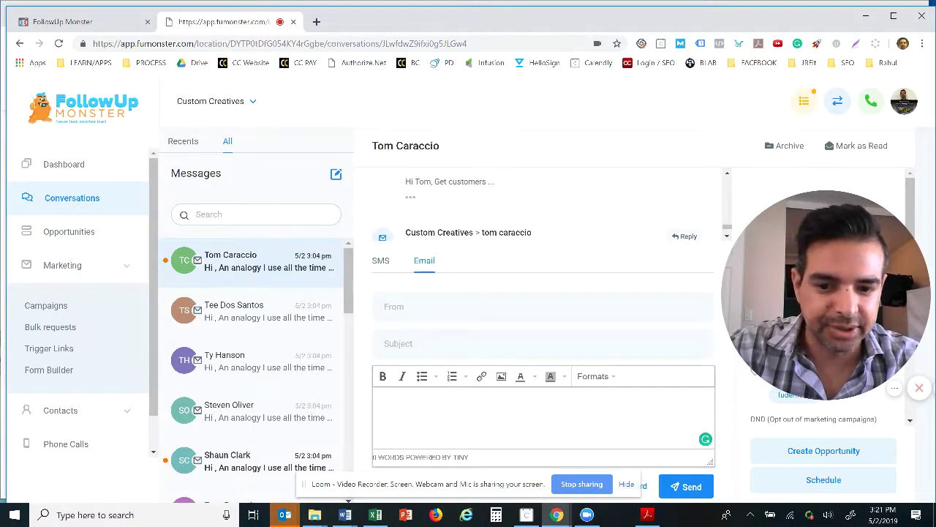
pyautogui.write('fdsfasdfsadfdsafdsa')
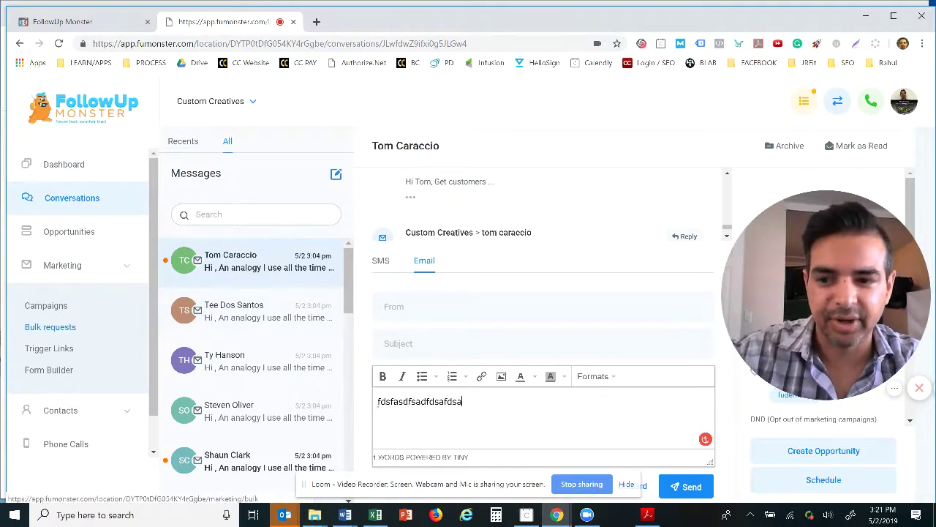
pyautogui.hotkey('ctrl', 'a')
# Step: Delete the selected placeholder text from the email body
pyautogui.press('BackSpace')
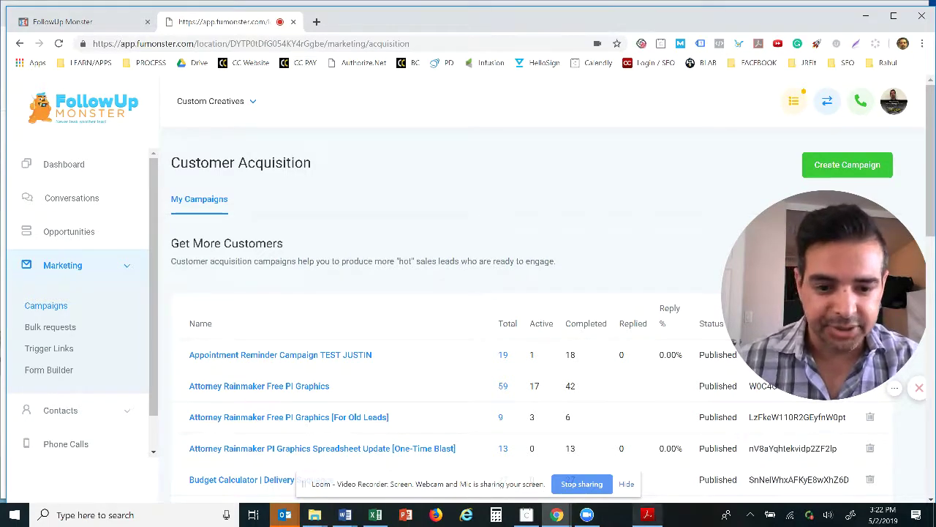
# Step: Bring up the FUMonster-Flyer-3.pdf flyer in Acrobat and scroll through its feature sections
pyautogui.click(647, 514)
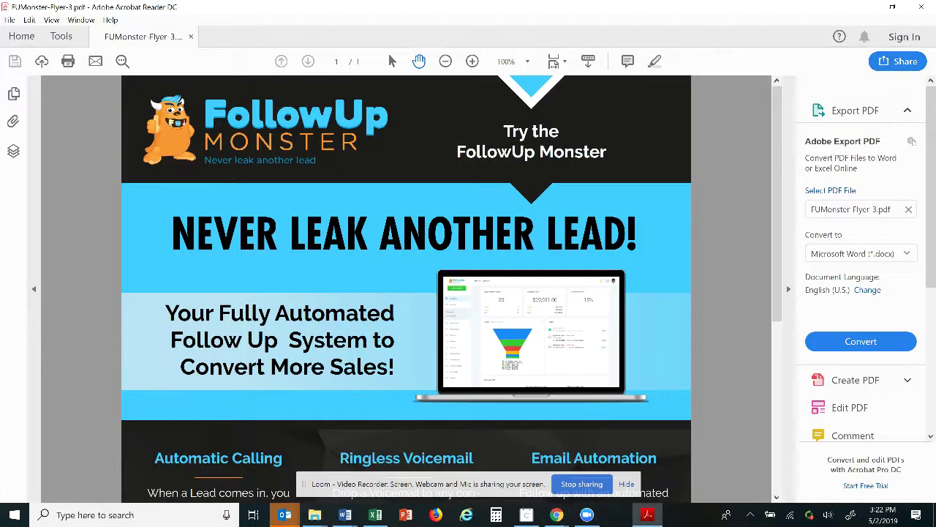
pyautogui.scroll(-8, 406, 289)
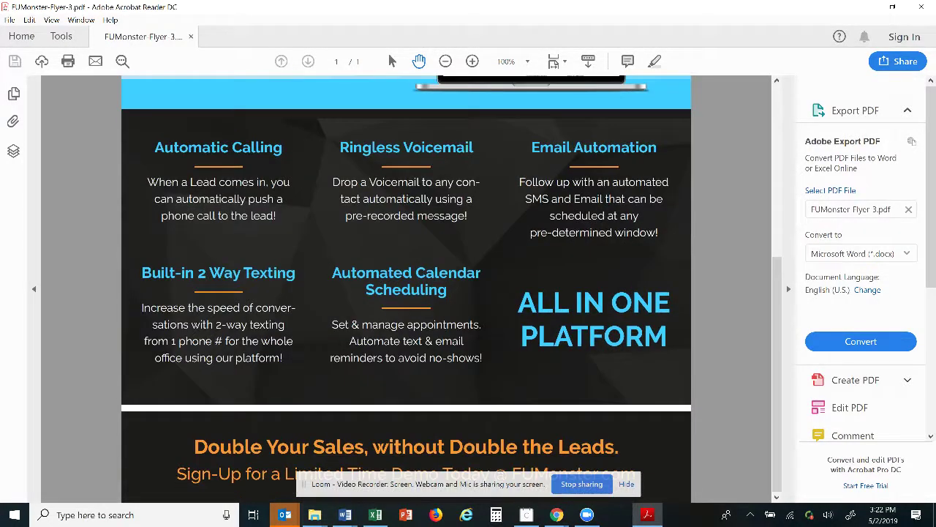
pyautogui.scroll(5, 406, 289)
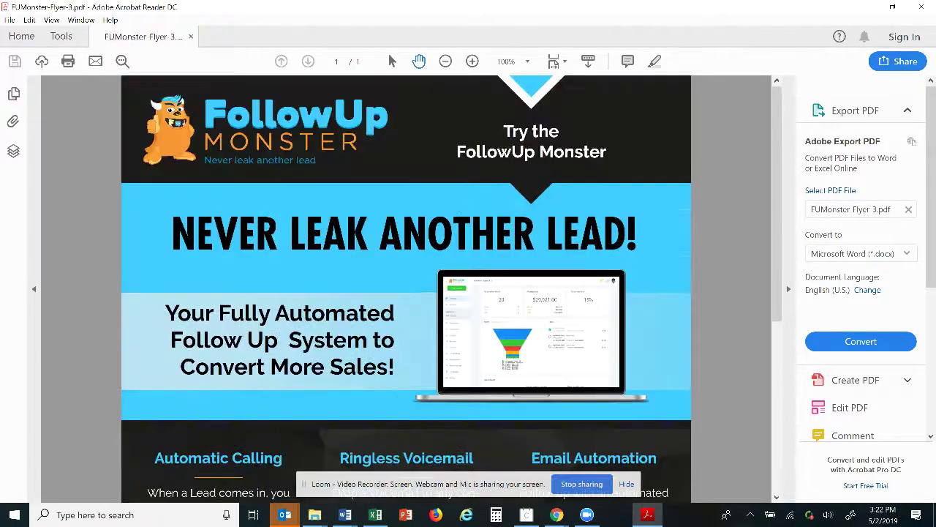